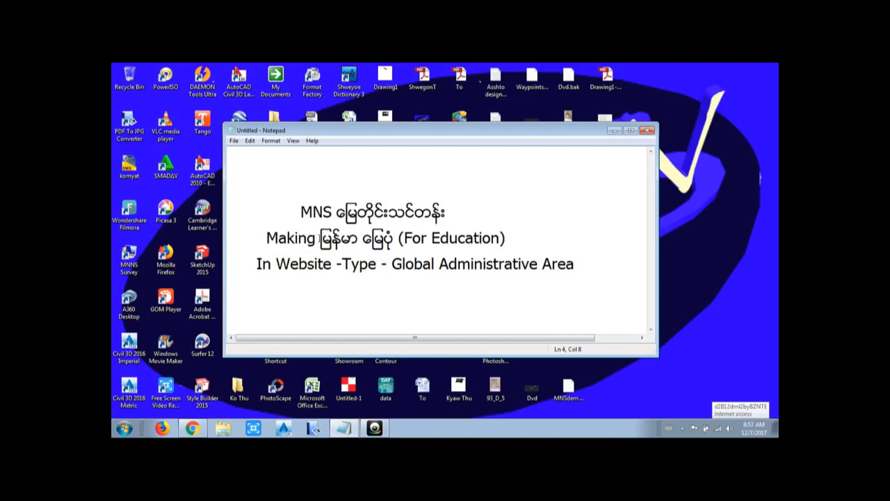
double_click(321, 238)
left_click_drag(372, 238, 321, 239)
left_click(513, 242)
left_click(525, 238)
Copy the phrase "Global Administrative Area" from the third line of the Notepad note
left_click_drag(251, 263, 579, 267)
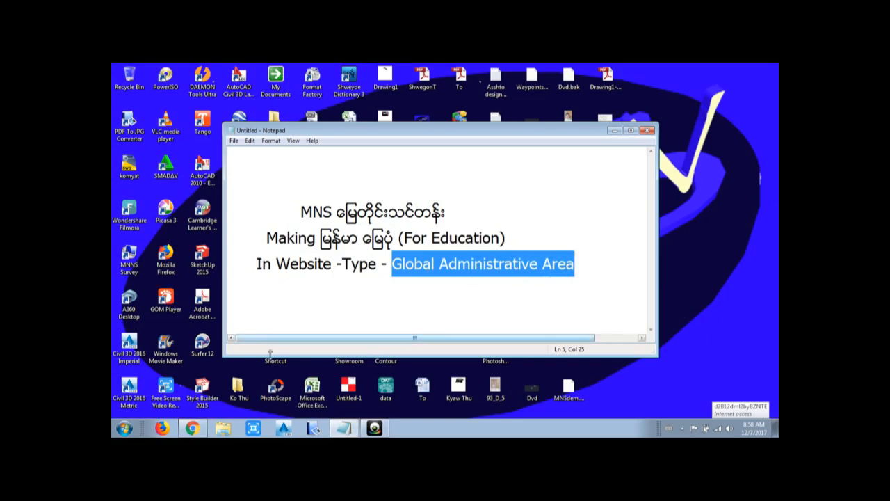
left_click(195, 428)
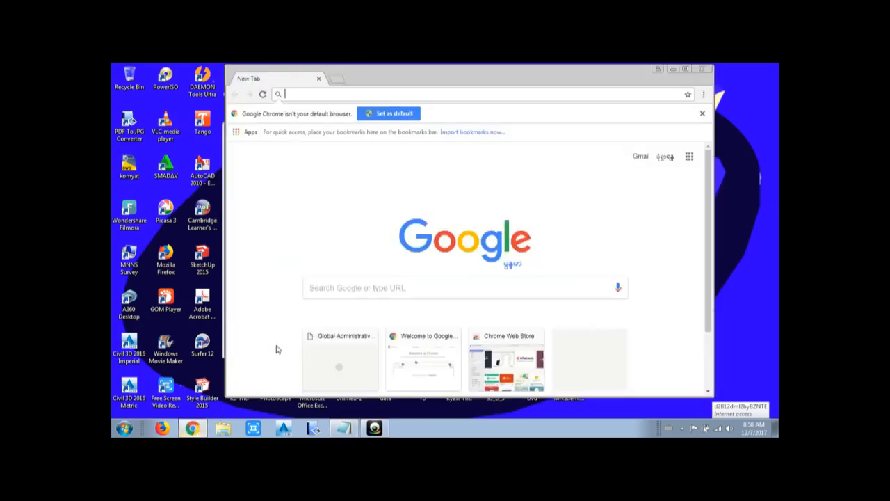
left_click(673, 69)
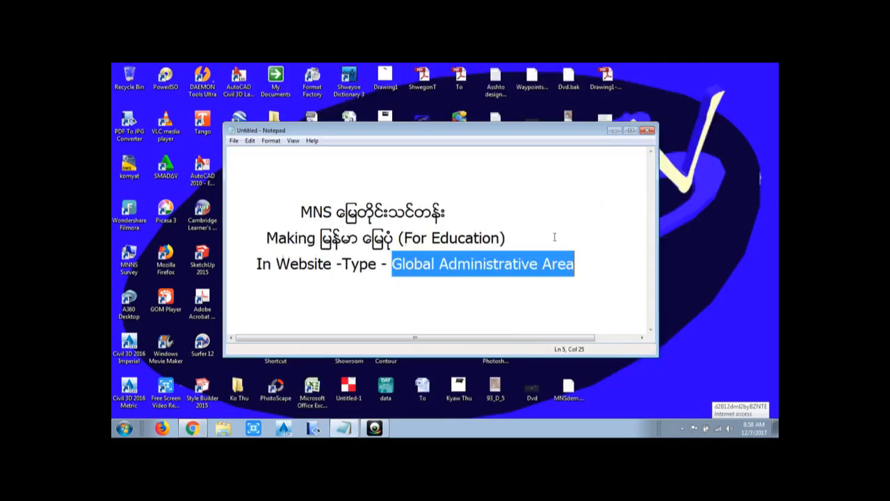
right_click(558, 268)
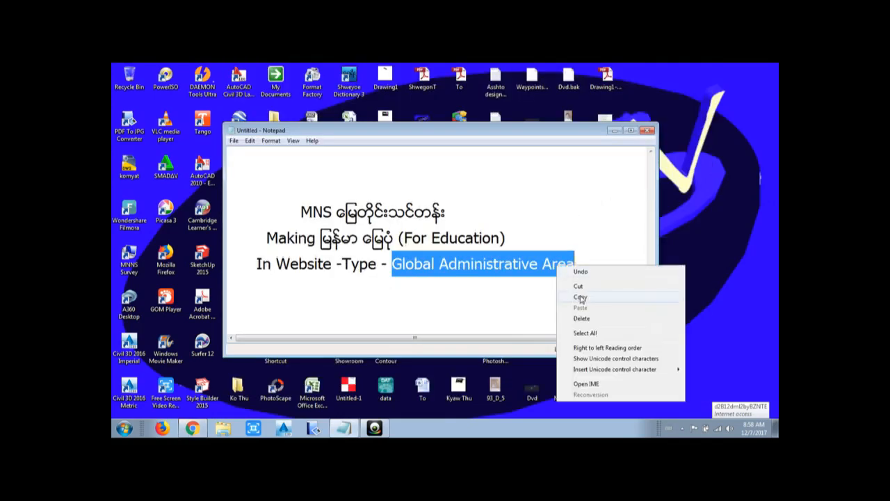
left_click(581, 298)
Switch to Chrome, look up the copied phrase and open the Download page of the Global Administrative Areas site in a maximized window
left_click(614, 131)
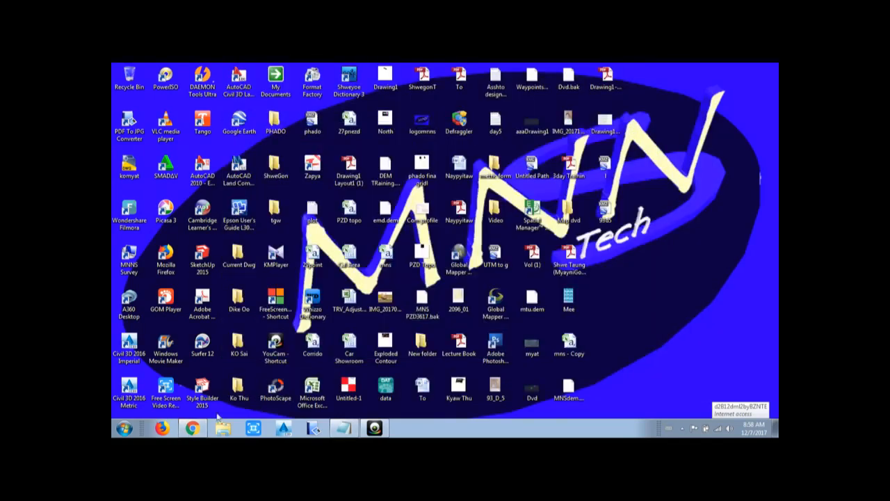
left_click(193, 428)
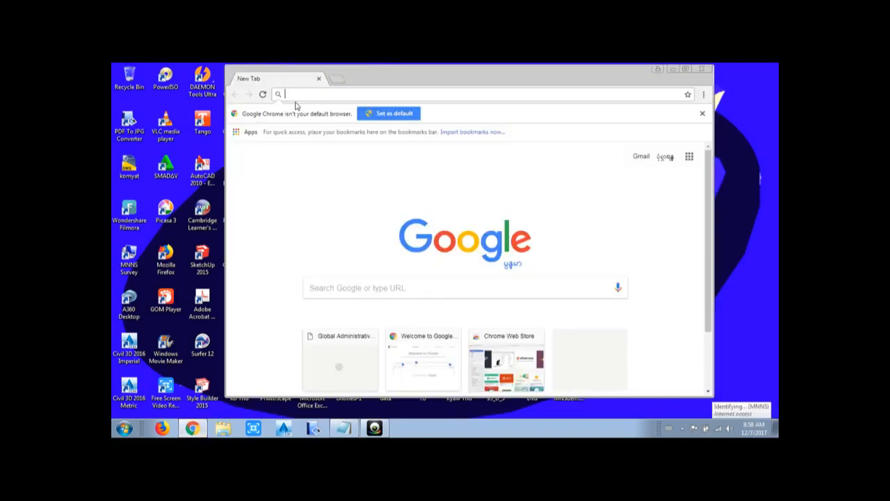
key("ctrl+v")
key("Return")
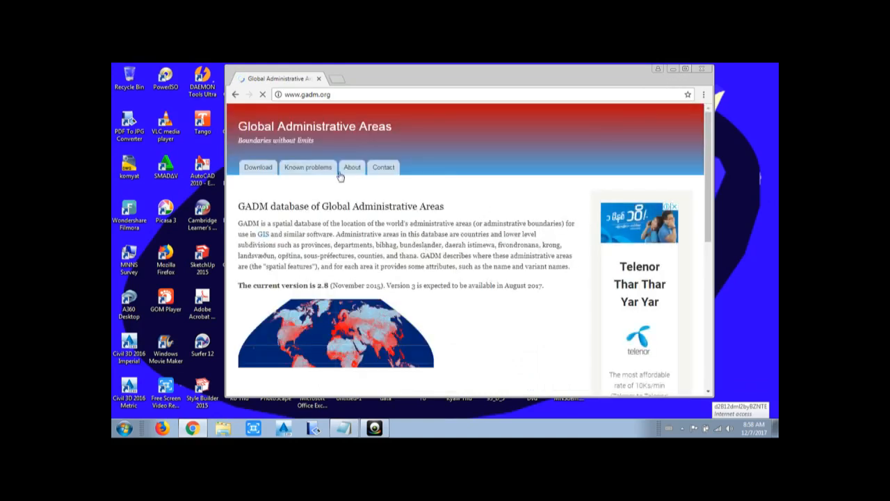
left_click(258, 169)
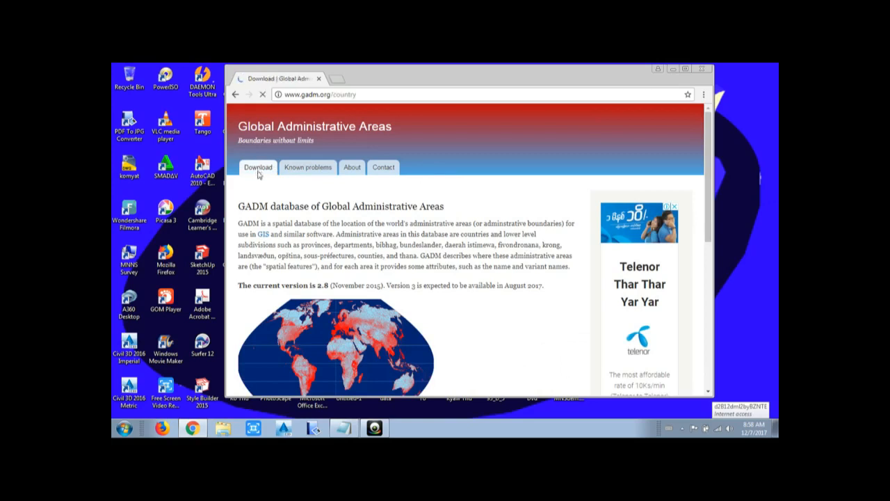
left_click(687, 70)
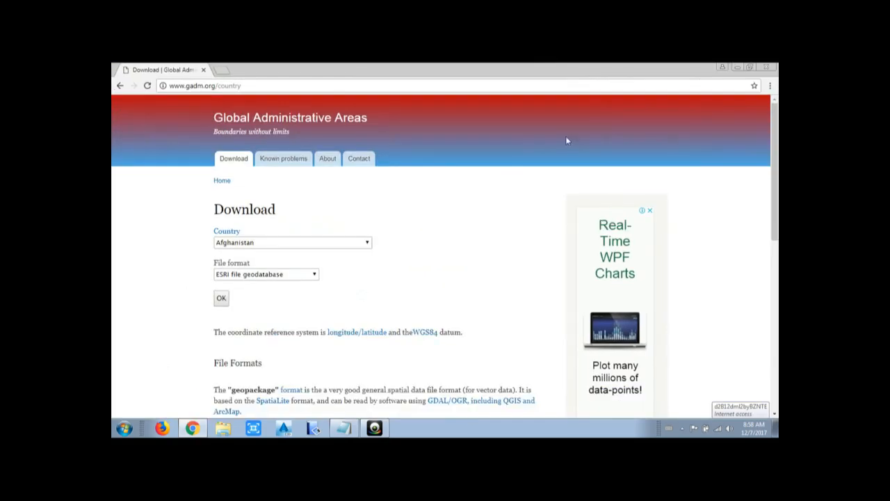
Choose Myanmar as the country for the download
left_click(366, 243)
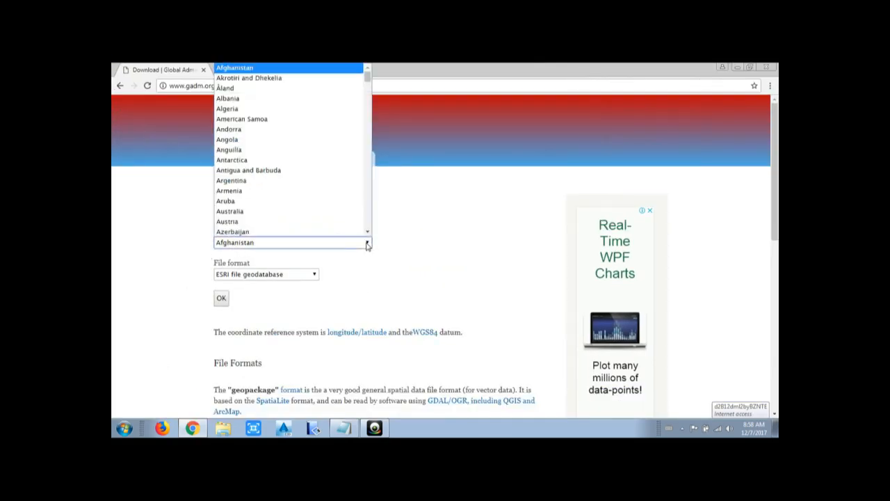
scroll(324, 215, "down", 20)
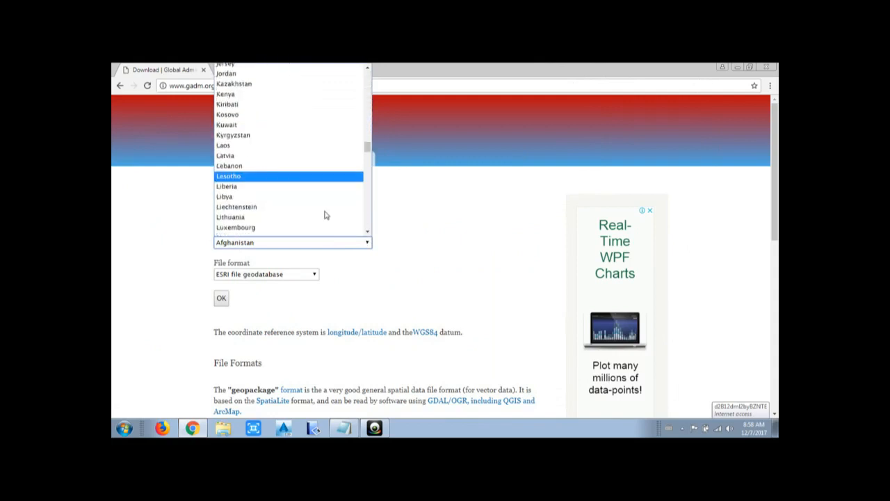
scroll(324, 214, "down", 16)
scroll(321, 206, "up", 3)
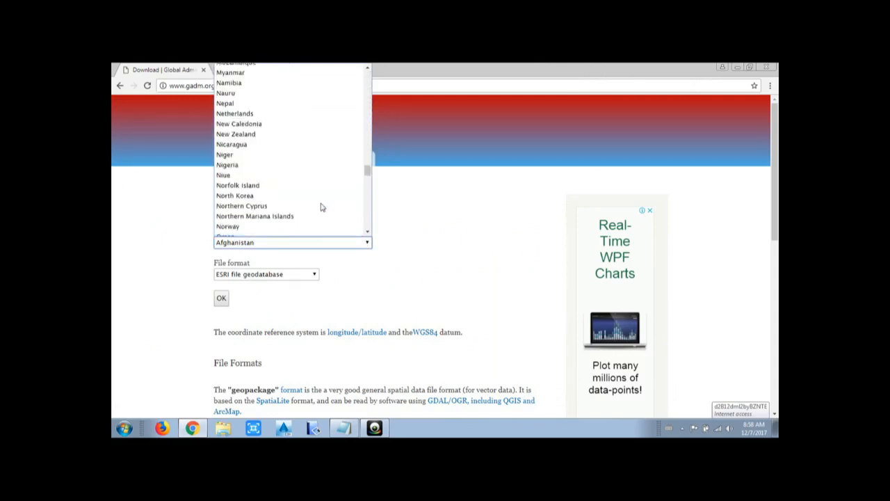
scroll(274, 115, "up", 3)
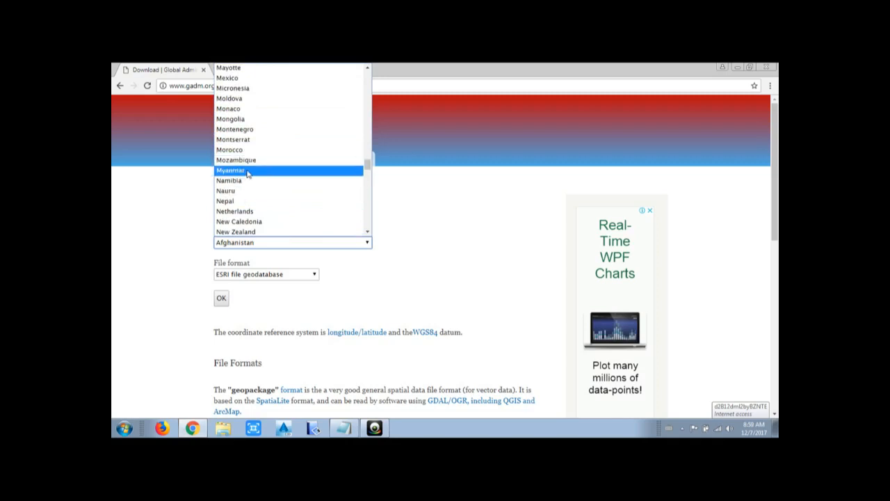
left_click(248, 172)
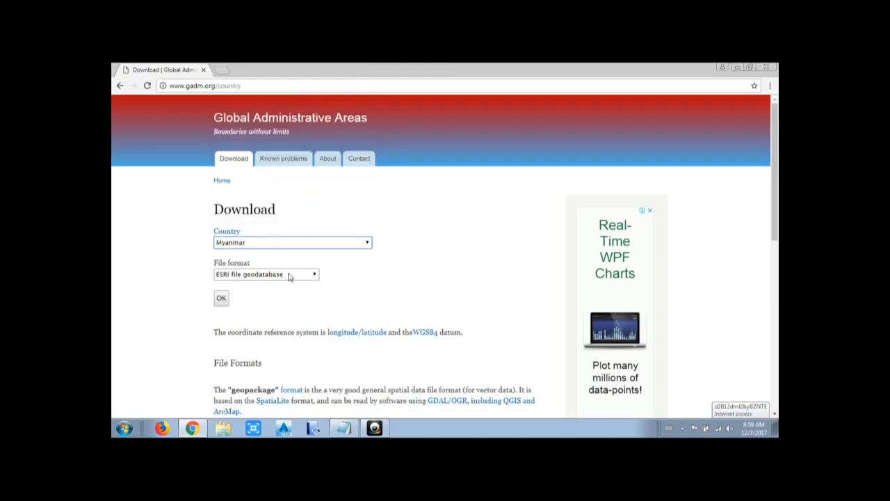
Set the file format to Google Earth .kmz, submit the request and view the map and level links on the resulting page
left_click(314, 276)
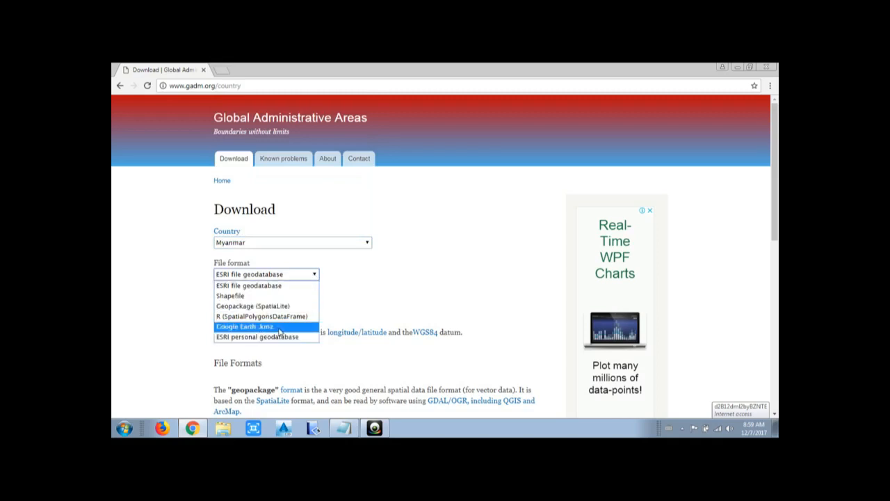
left_click(280, 327)
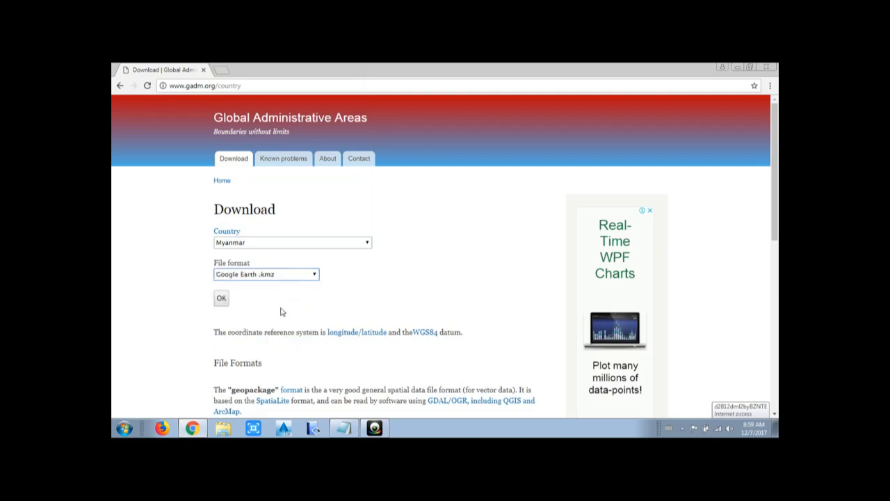
left_click(221, 302)
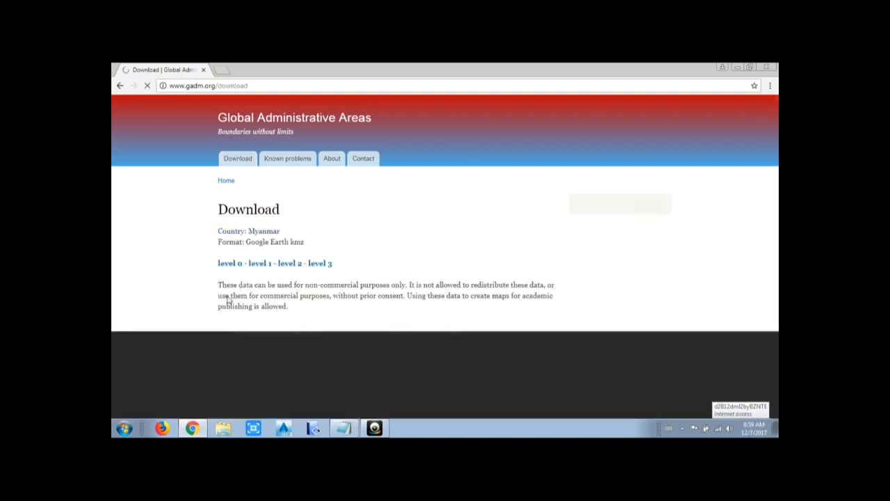
scroll(245, 290, "down", 1)
scroll(247, 290, "down", 1)
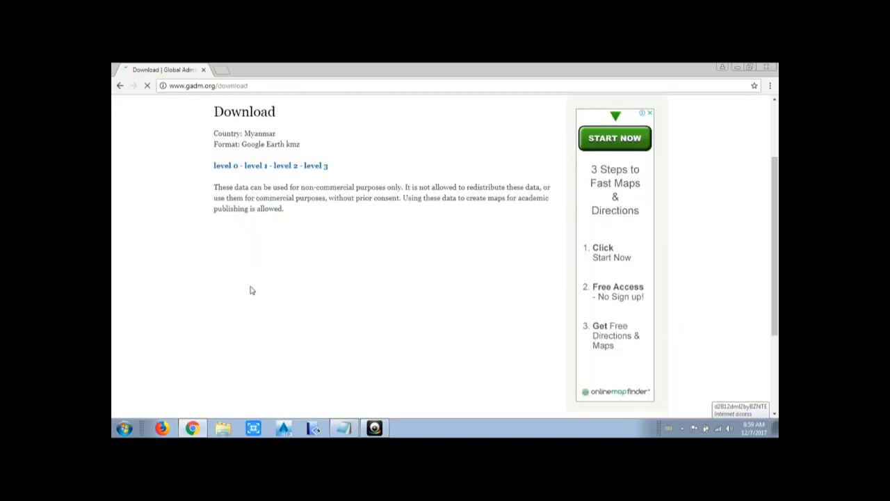
scroll(304, 290, "up", 2)
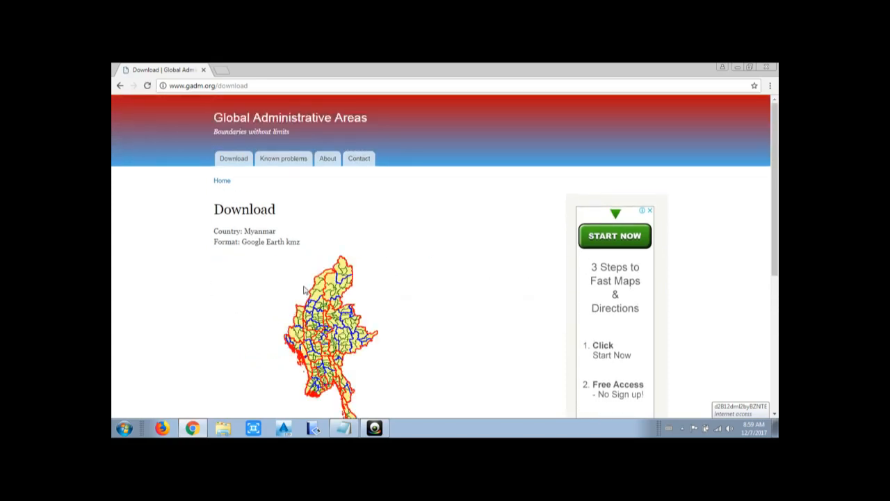
scroll(299, 296, "down", 3)
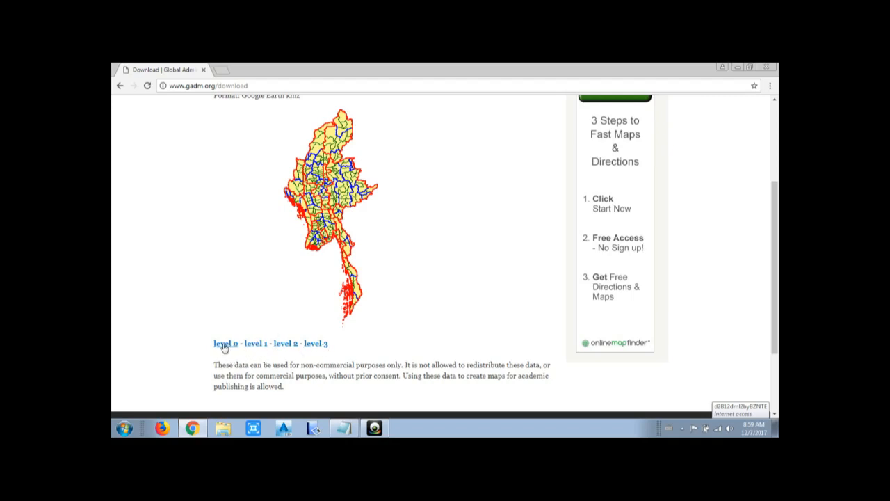
Switch to Windows Explorer, open the Downloads folder and go through the MMR_adm0 to MMR_adm3 files
left_click(737, 67)
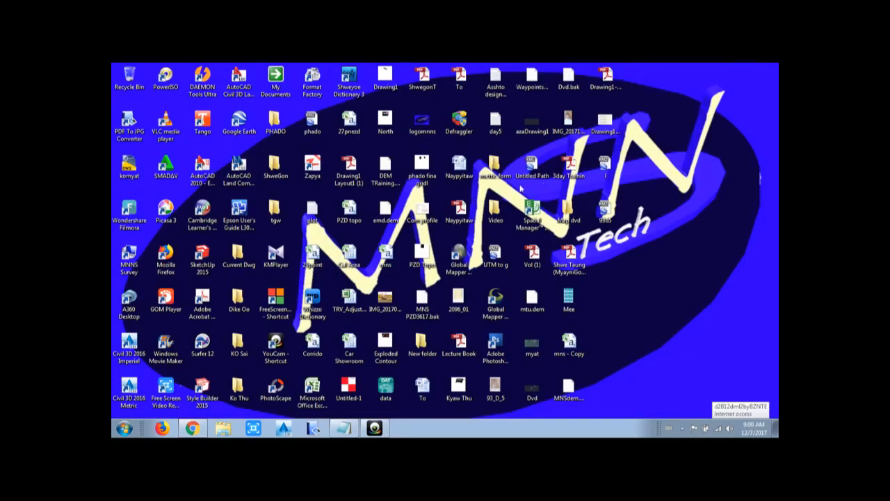
left_click(221, 429)
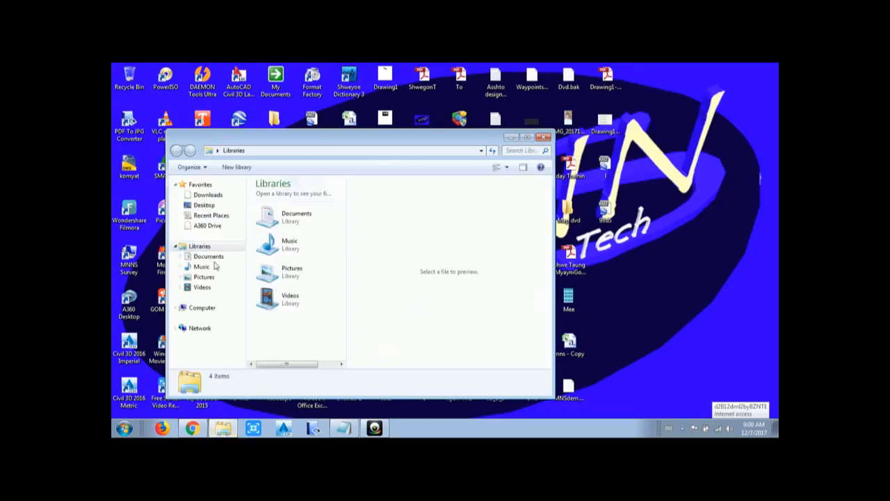
left_click(212, 197)
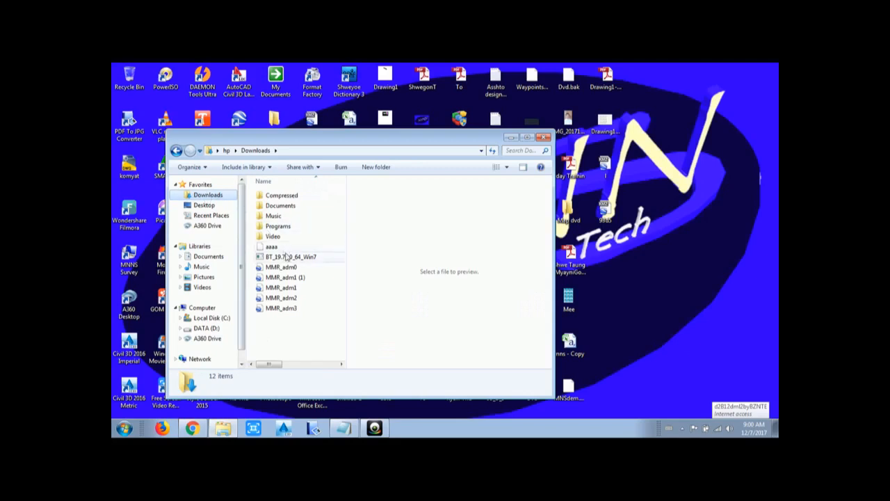
left_click(289, 270)
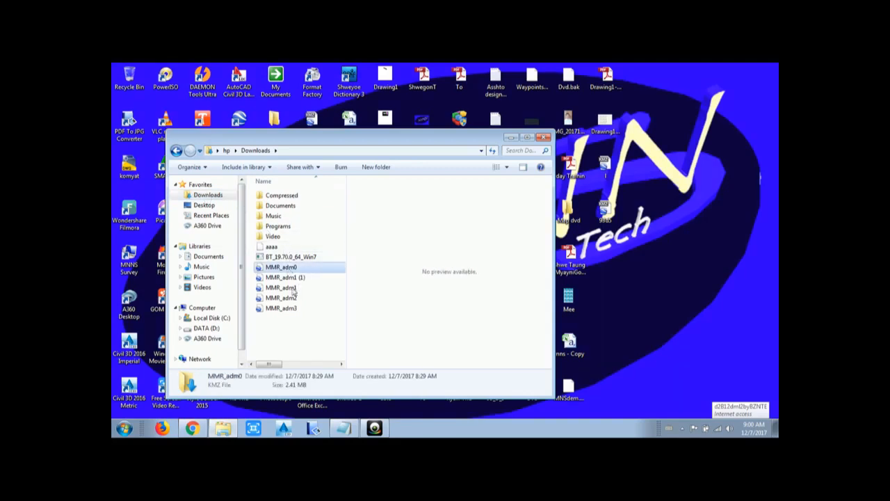
left_click(294, 288)
left_click(296, 298)
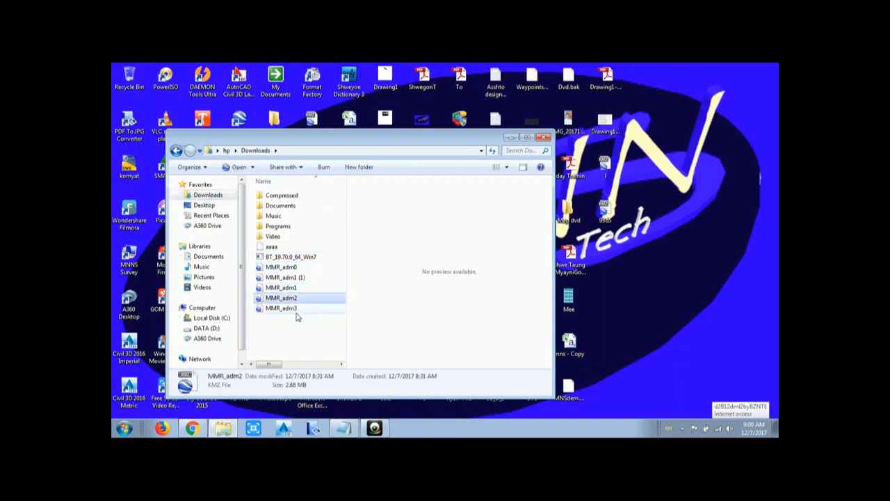
left_click(298, 309)
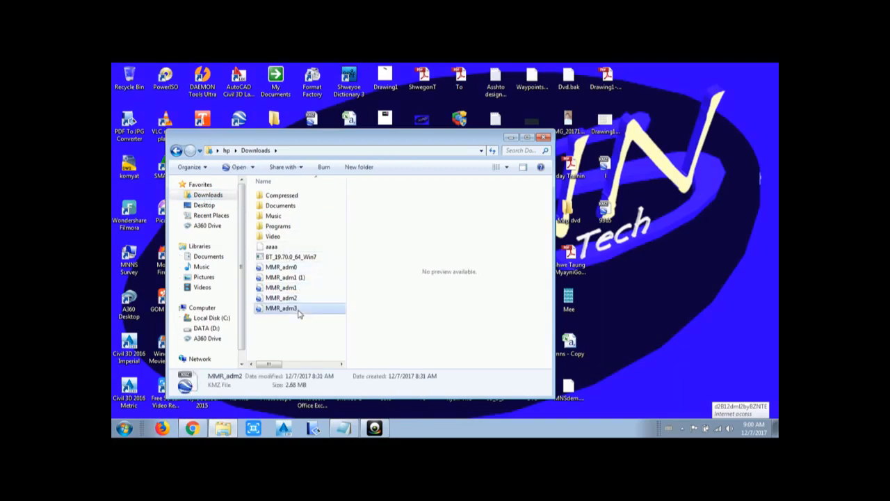
left_click(299, 268)
left_click(299, 288)
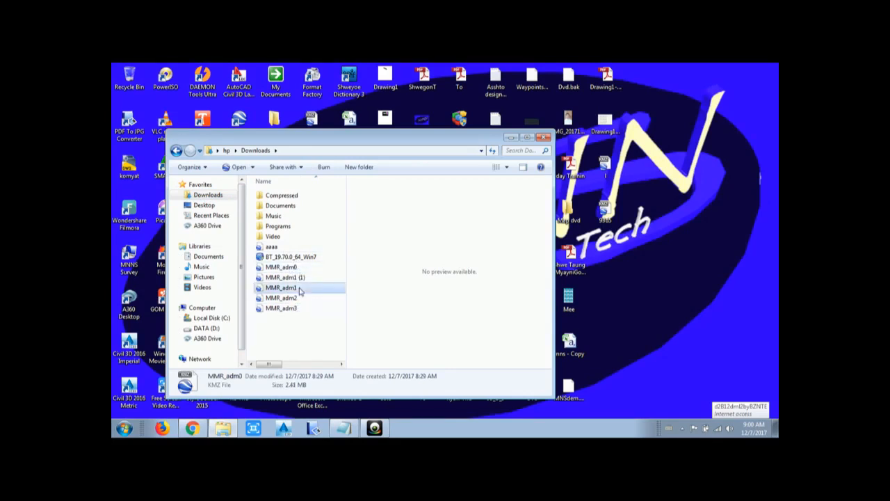
left_click(298, 298)
left_click(297, 309)
Delete the duplicate file MMR_adm1 (1) from the Downloads folder
left_click(298, 277)
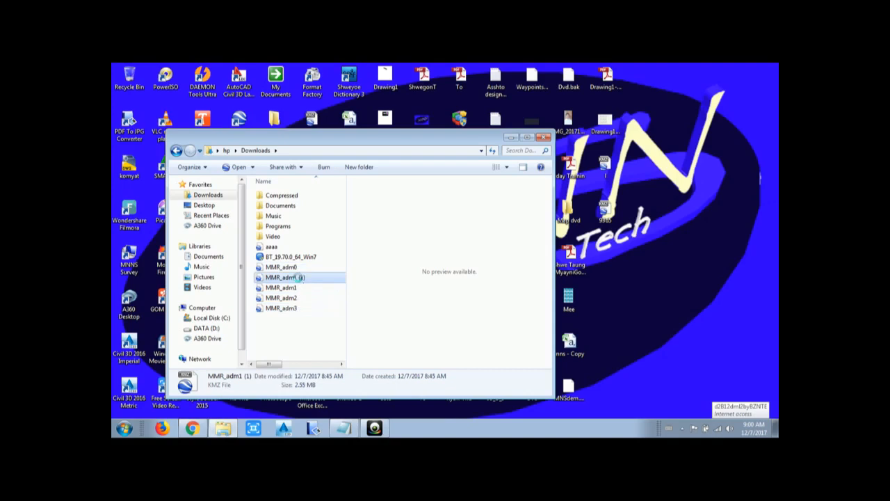
right_click(300, 278)
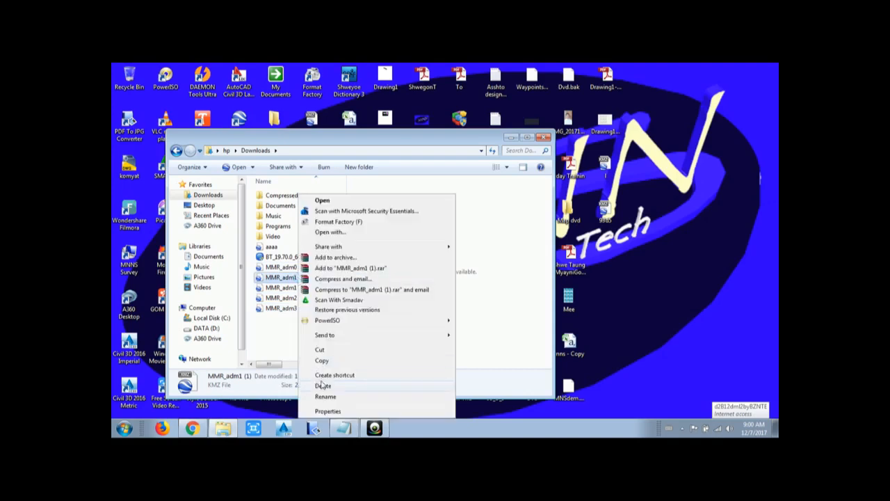
left_click(324, 384)
left_click(480, 284)
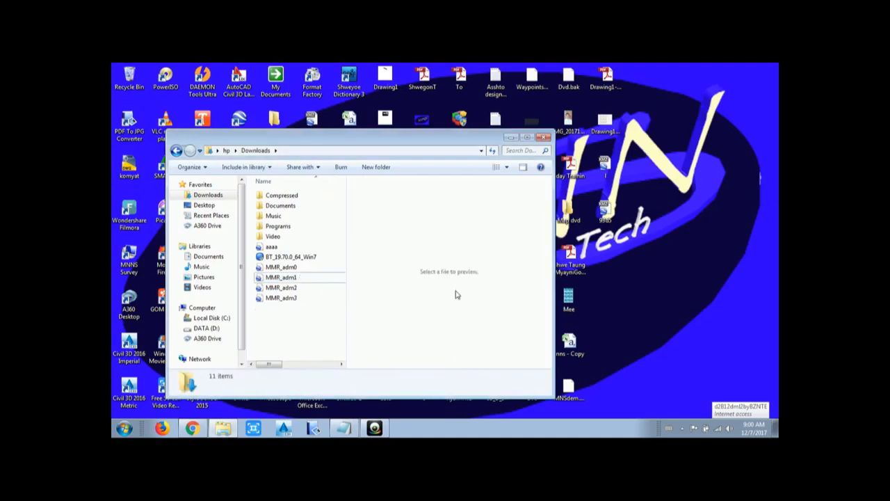
Check the remaining MMR_adm files for levels 0 through 3 and minimize the folder window
left_click(302, 269)
left_click(300, 278)
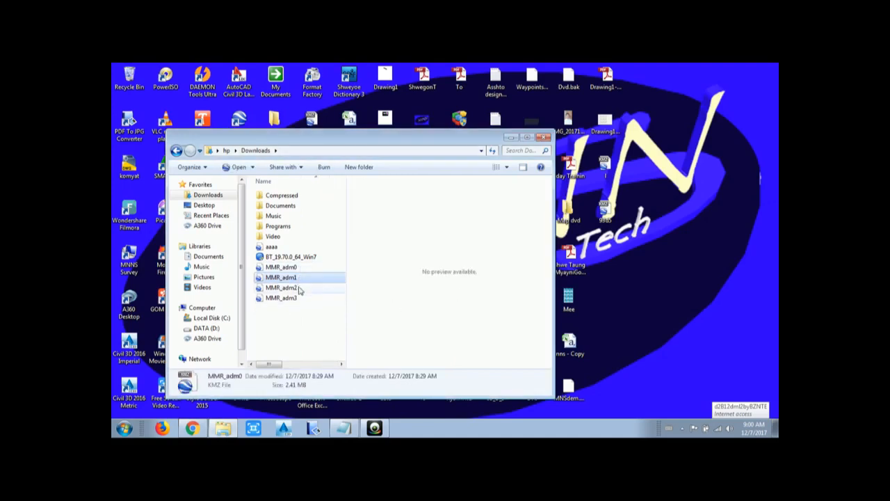
left_click(300, 289)
left_click(300, 300)
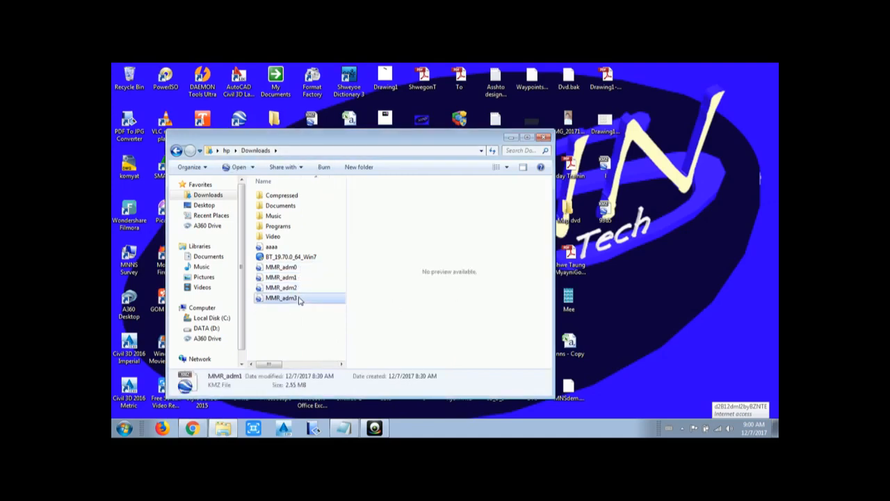
left_click(510, 137)
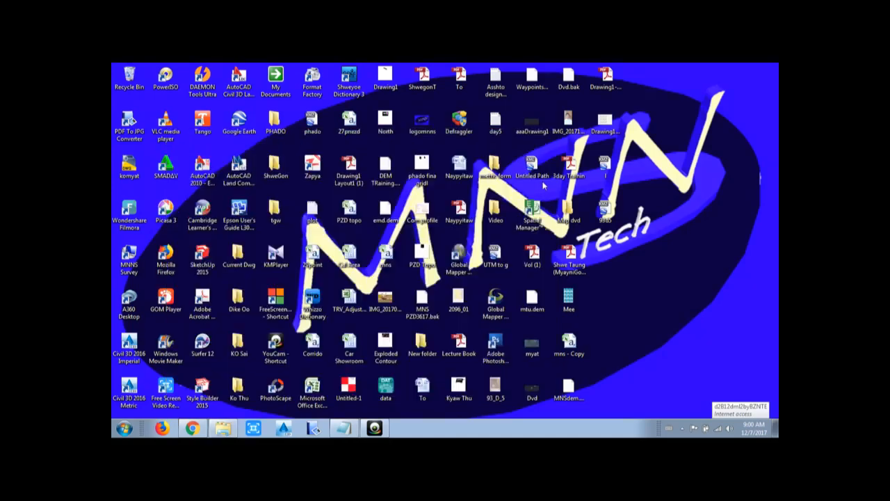
Switch to the Notepad notes, add the line "Open Global Mapper" below the website line, highlight it and minimize the window
left_click(341, 430)
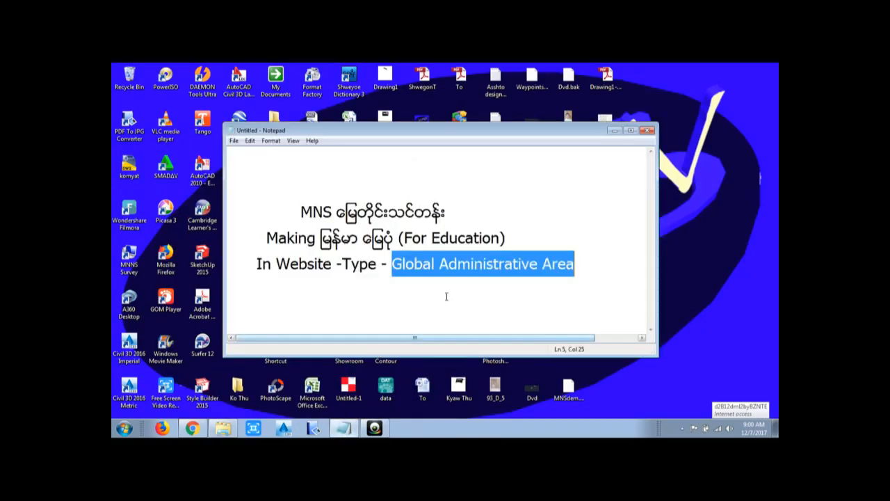
left_click(602, 262)
key("Return")
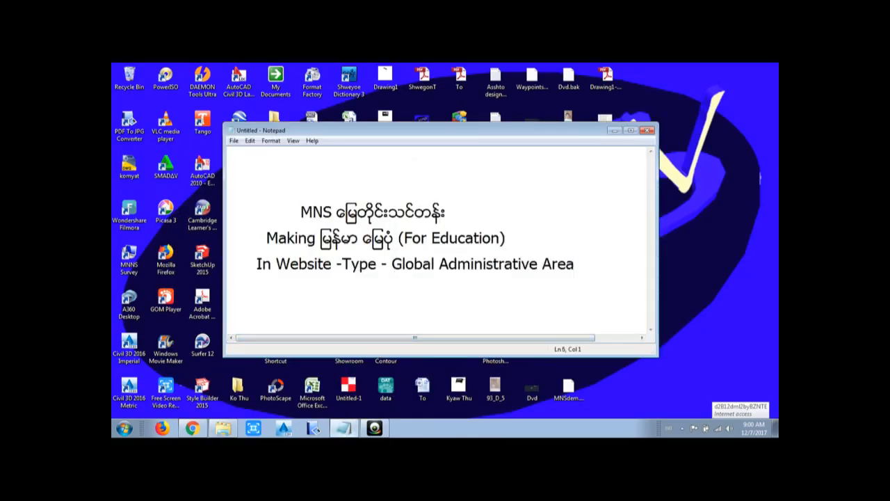
key("Return")
key("Return")
type("Open G")
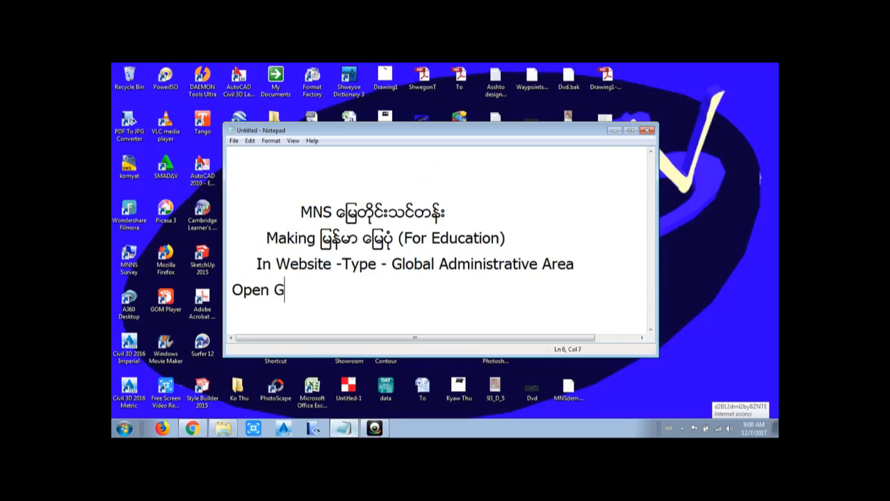
type("lobal")
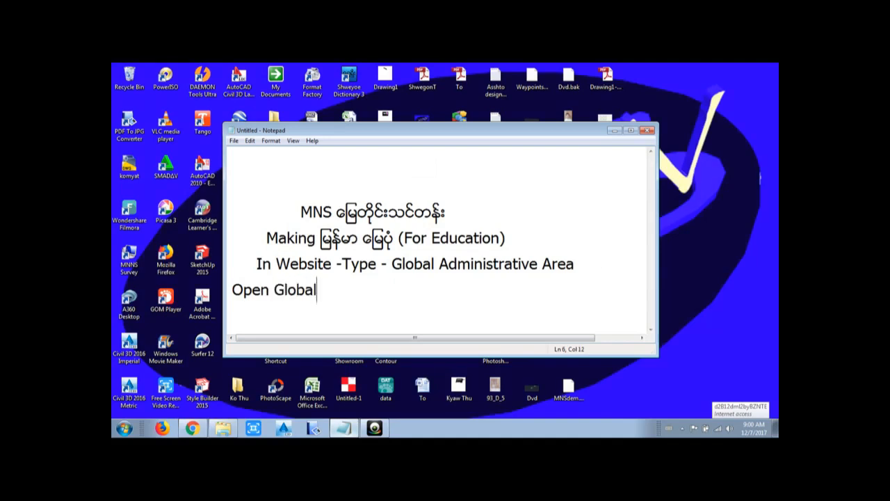
type(" Mapper")
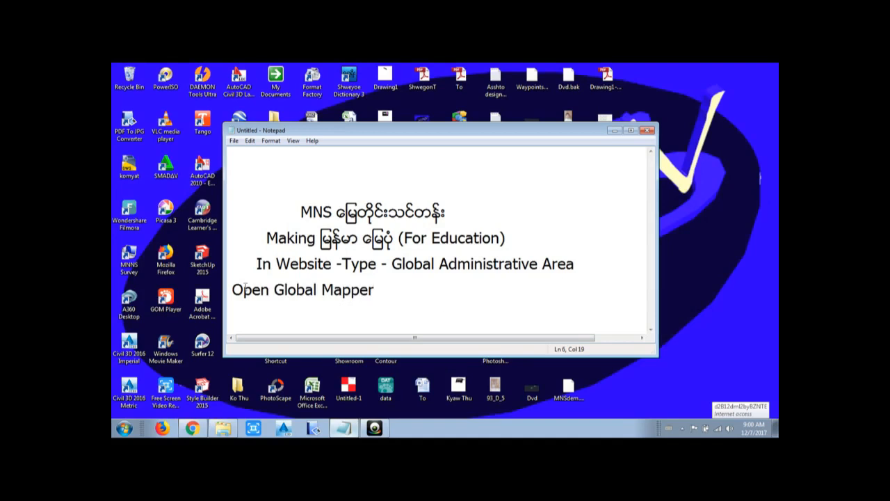
left_click_drag(232, 290, 375, 290)
left_click(615, 131)
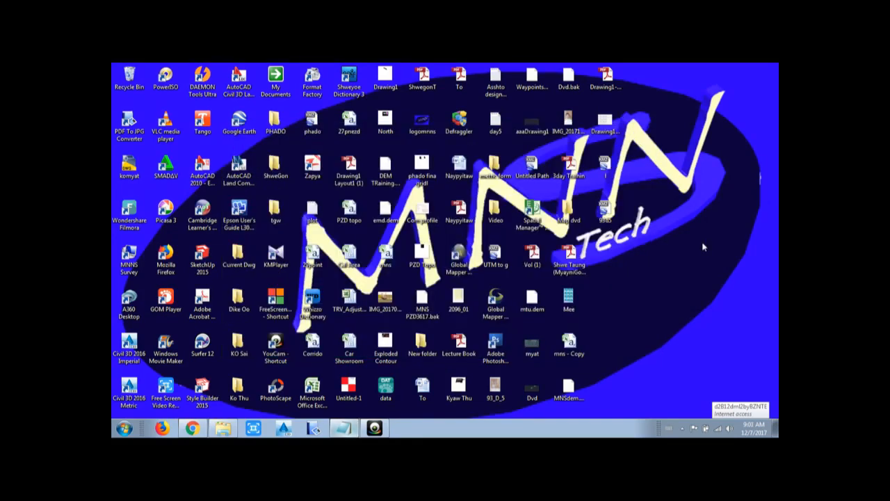
Launch Global Mapper 15 from the desktop and dismiss the extension library warning
double_click(460, 256)
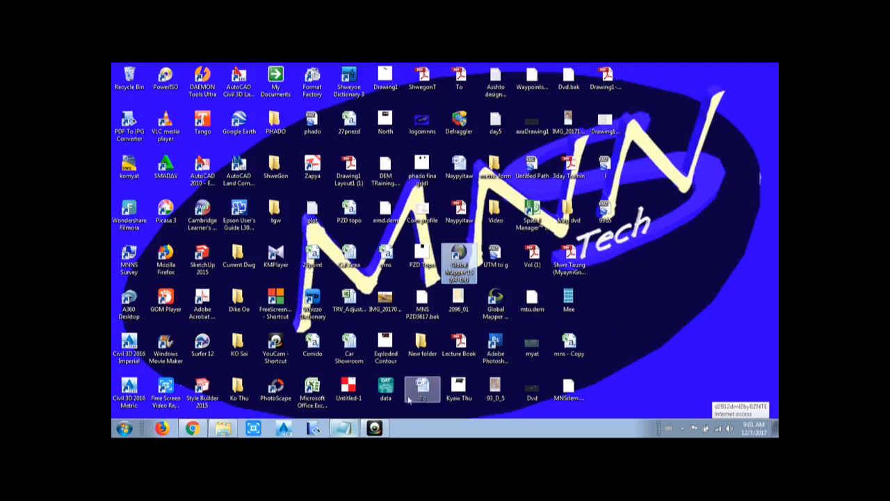
double_click(459, 263)
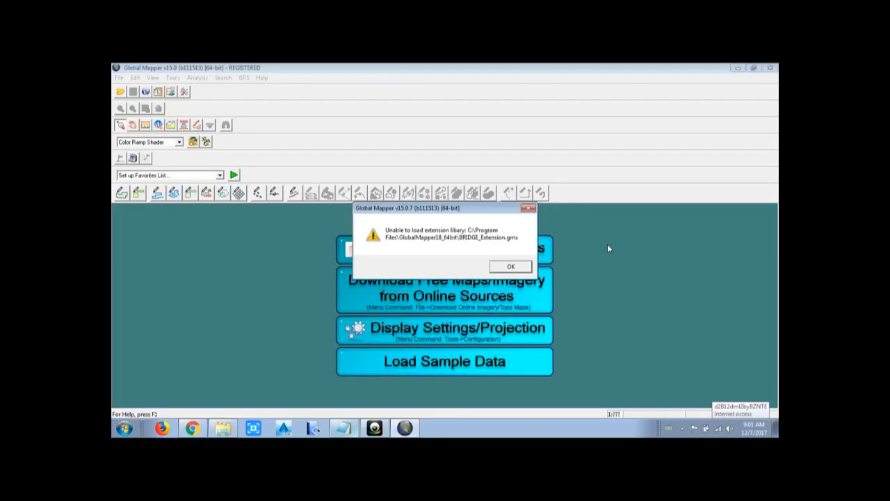
left_click(504, 267)
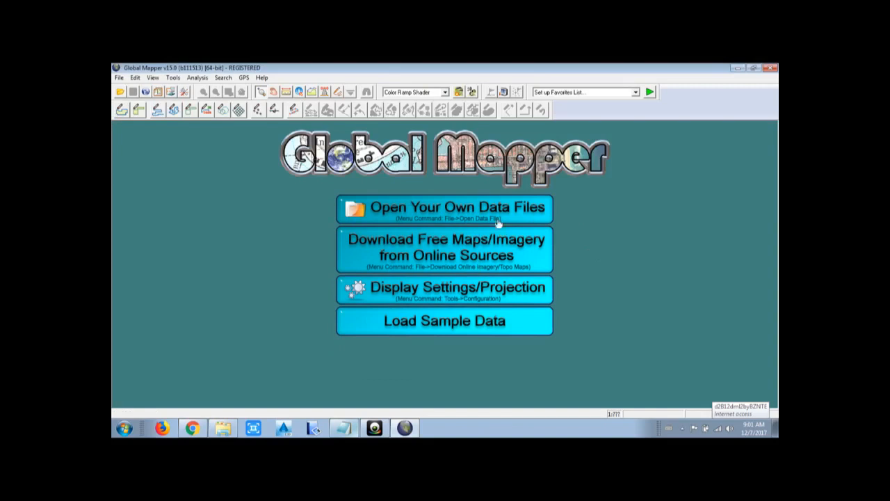
Load the four KMZ files MMR_adm0, MMR_adm1, MMR_adm2 and MMR_adm3 from the Downloads folder as map data
left_click(477, 212)
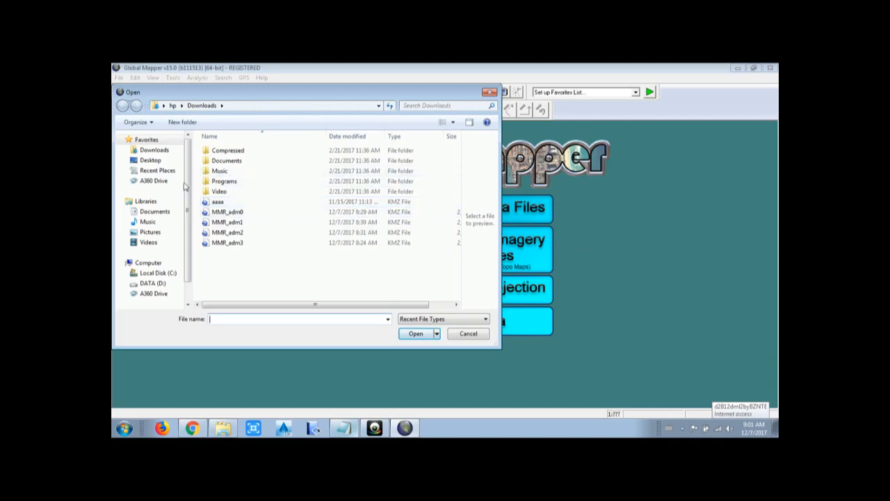
left_click(153, 151)
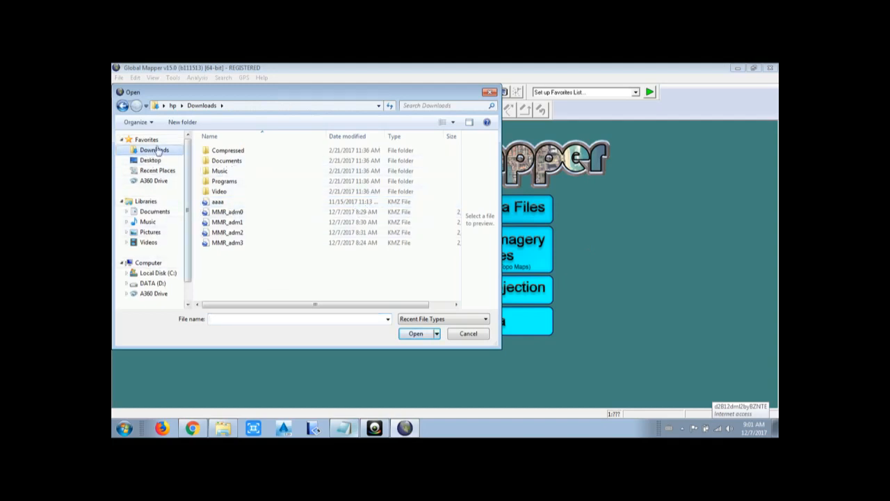
left_click(237, 213)
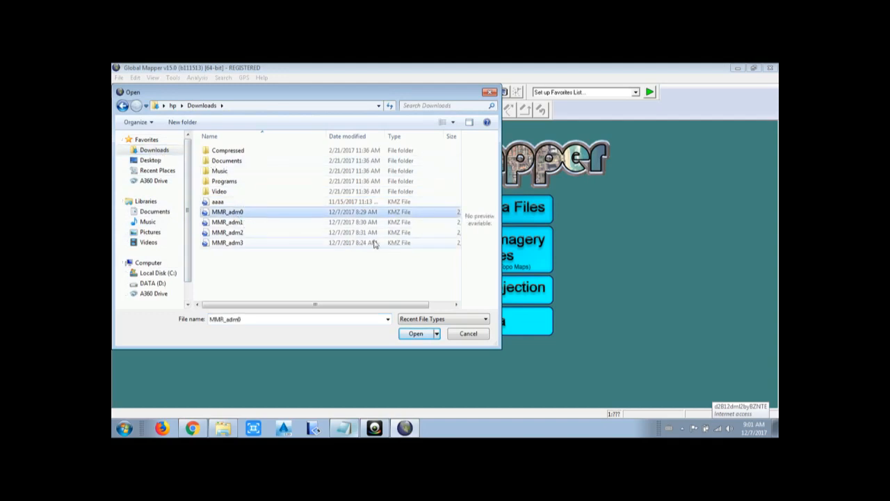
left_click(241, 223, "ctrl")
left_click(240, 233, "ctrl")
left_click(238, 243, "ctrl")
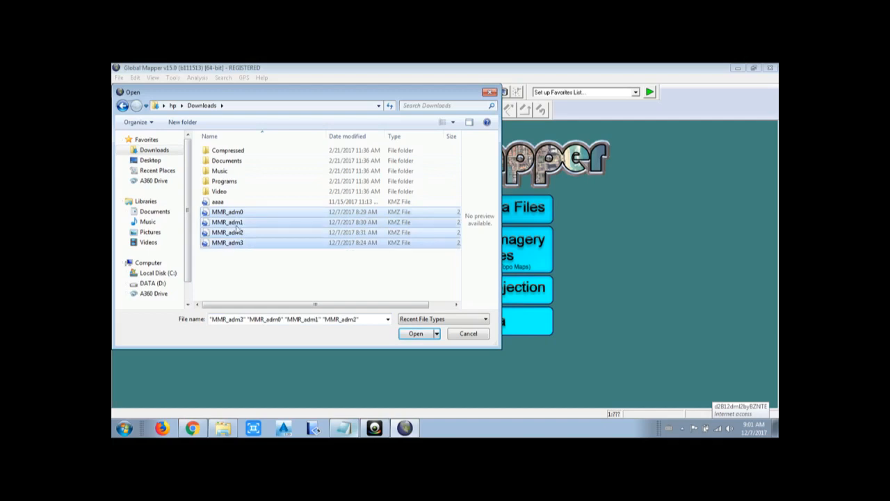
left_click(417, 335)
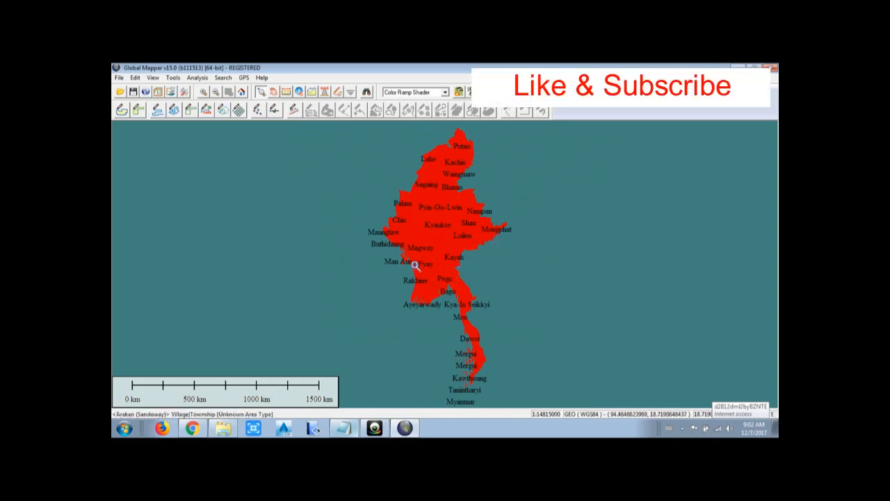
left_click_drag(427, 249, 392, 262)
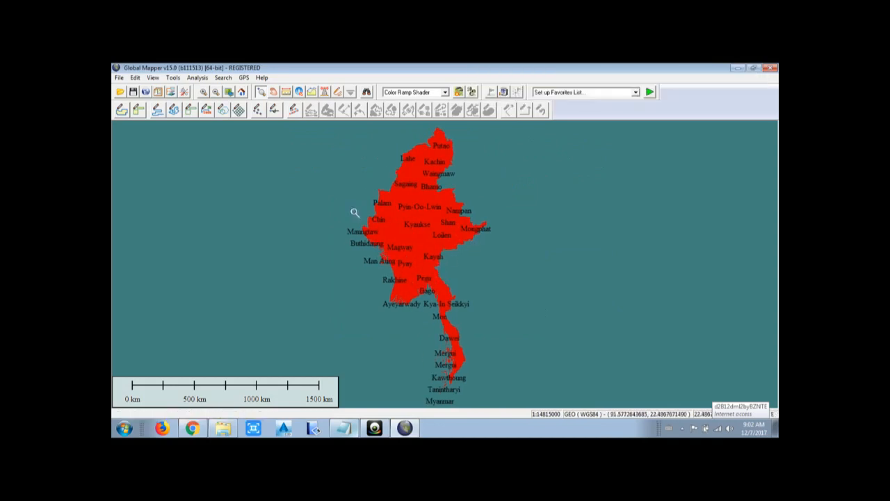
Switch to the Notepad notes, append "--Alt +C (Control Center)" to the "Open Global Mapper" line and minimize the window
left_click(175, 79)
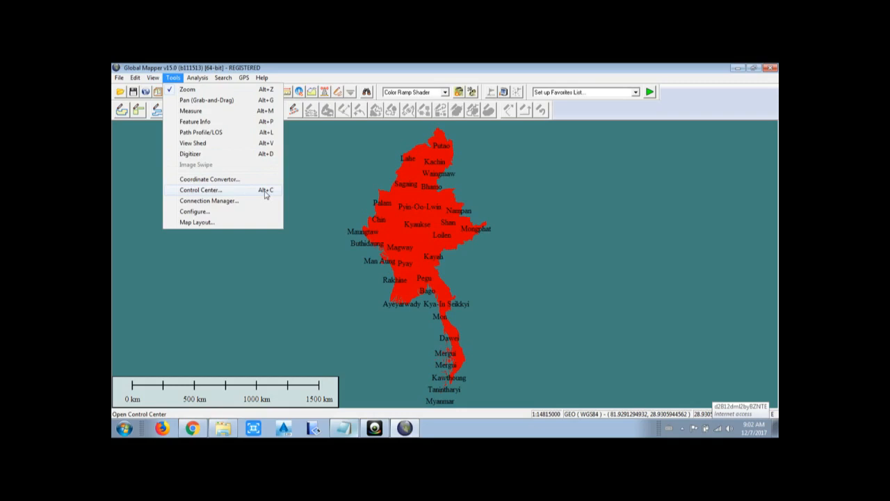
left_click(342, 427)
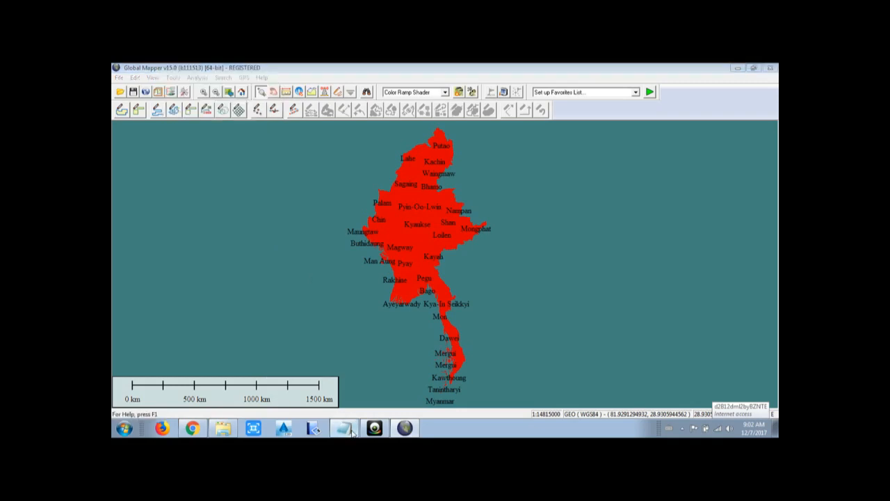
double_click(388, 291)
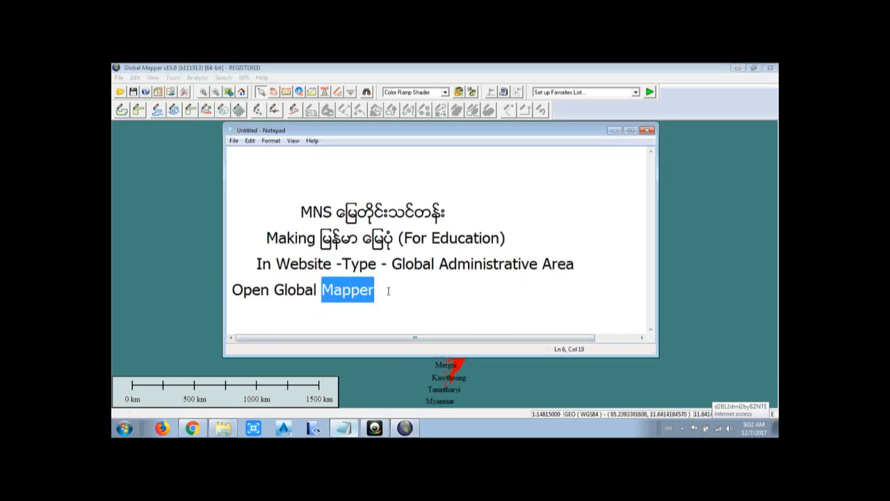
left_click(388, 291)
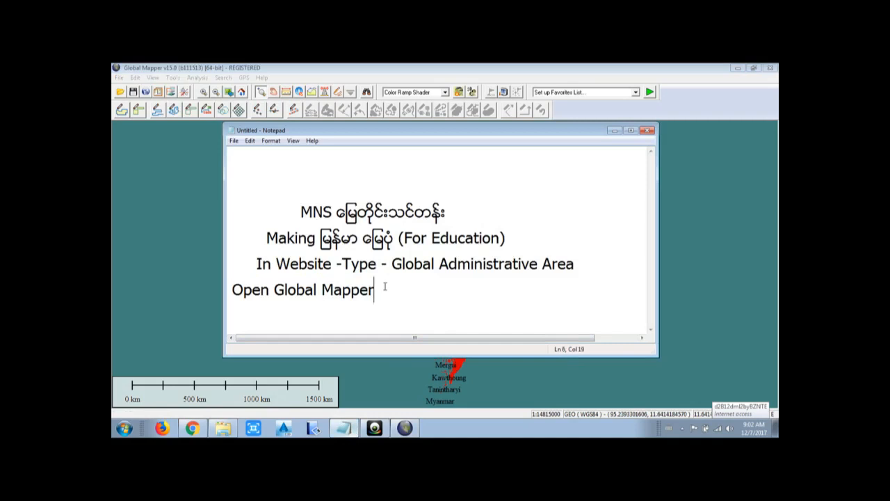
type("--Alt +")
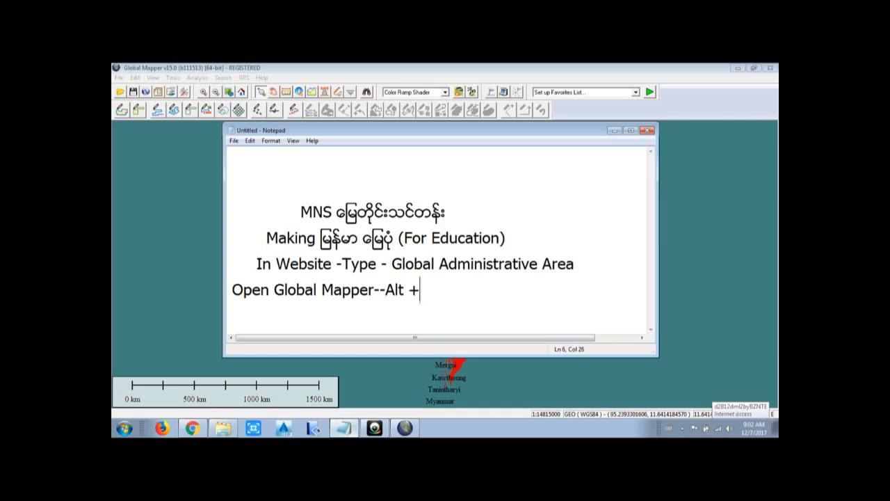
type("C (Control ")
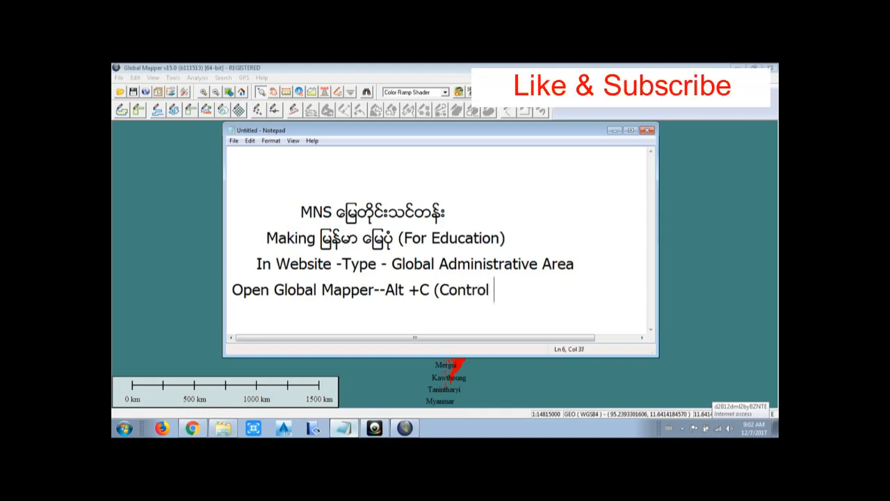
type("Center")
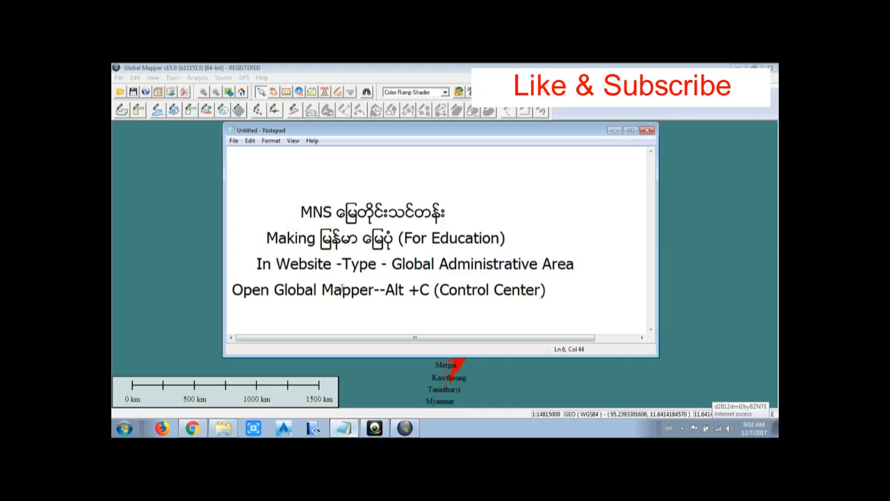
type(")")
left_click(614, 130)
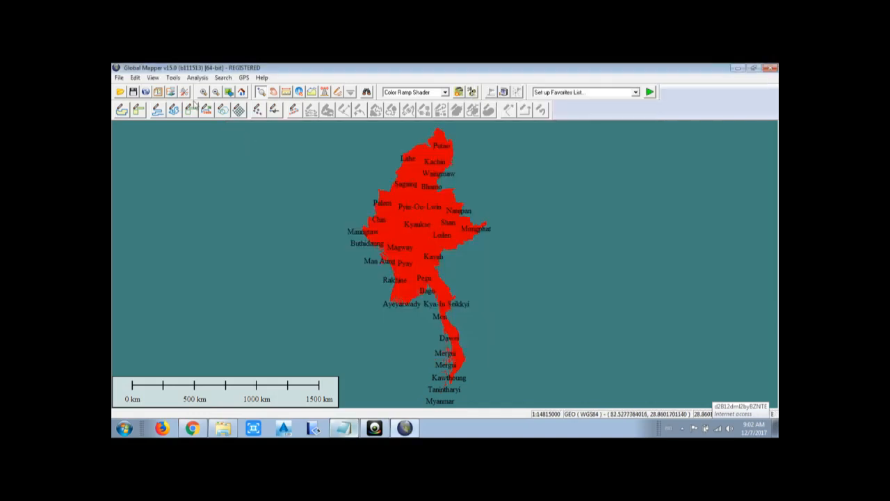
Open the Overlay Control Center in Global Mapper and hide the MMR_adm1, MMR_adm2 and MMR_adm3 layers, keeping the window clear of the map
left_click(173, 78)
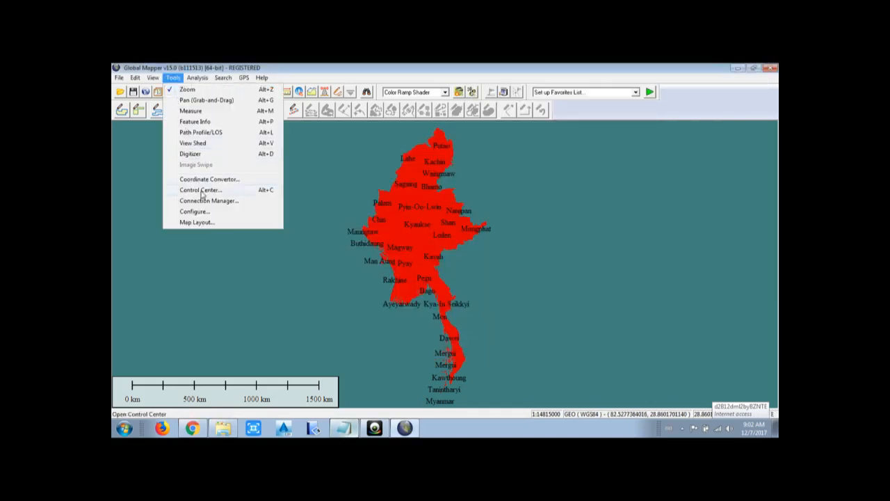
left_click(202, 190)
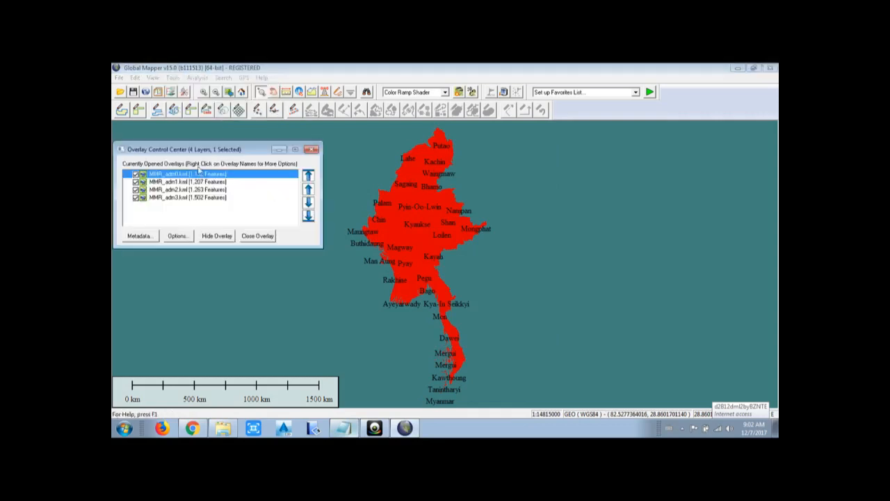
left_click_drag(222, 148, 251, 129)
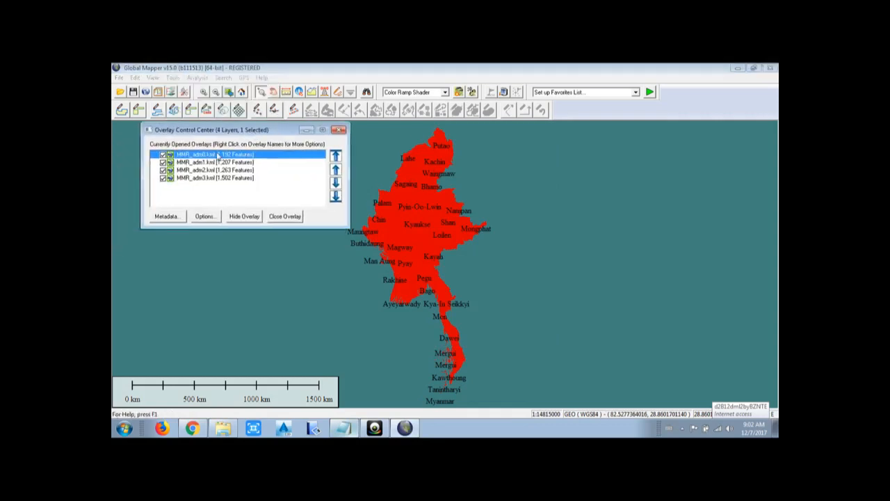
left_click(162, 178)
left_click(163, 169)
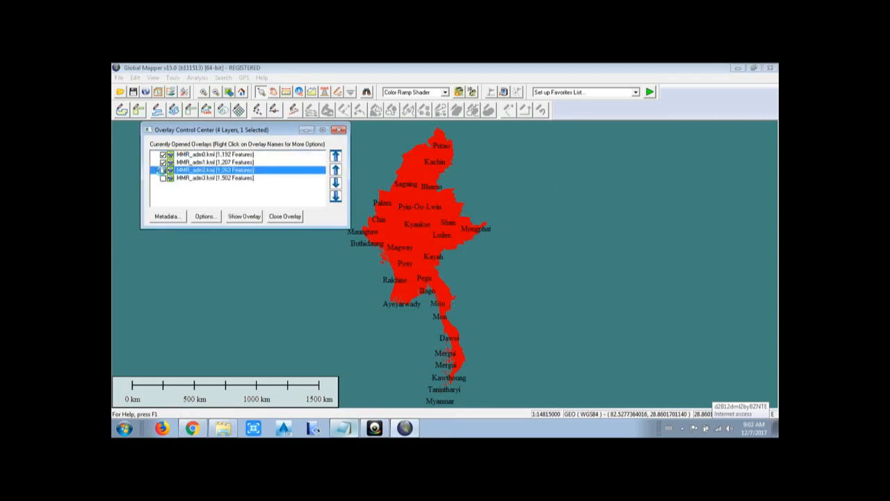
left_click(163, 162)
key("Up")
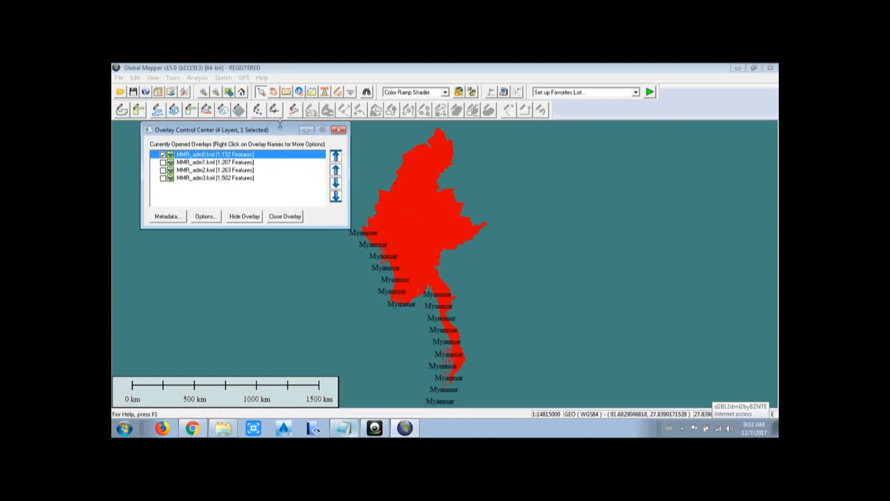
left_click_drag(280, 124, 251, 133)
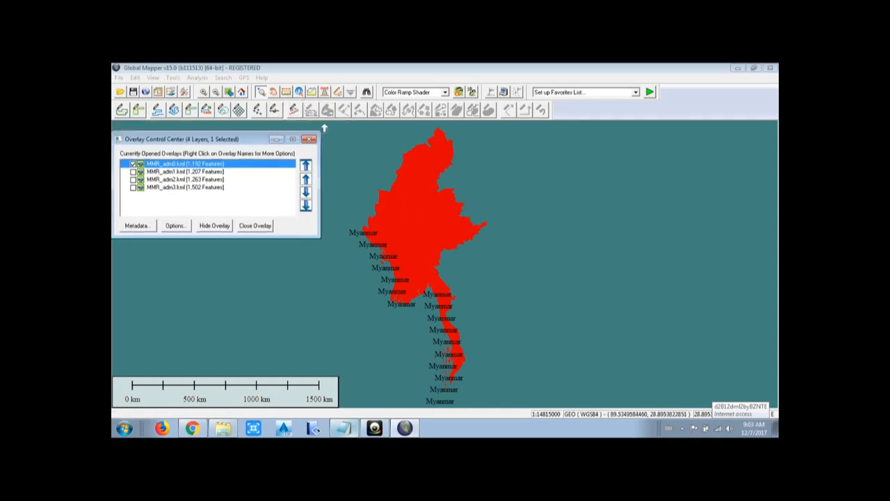
Inspect the feature information of the Myanmar country area, highlight its area value in the geometry and close the information window
left_click(300, 95)
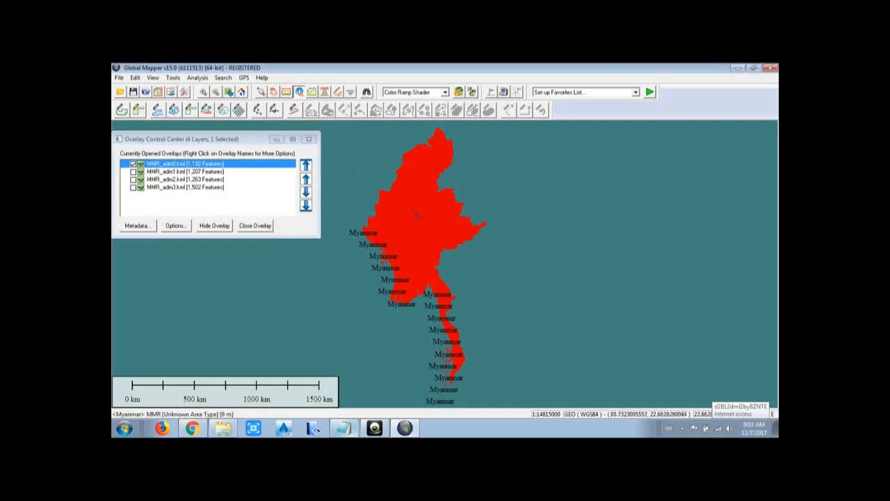
left_click(437, 246)
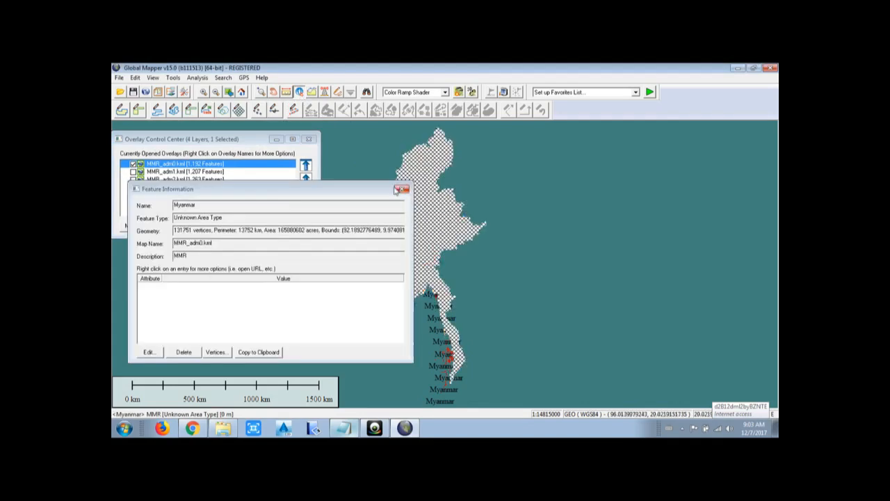
left_click_drag(382, 192, 738, 145)
left_click_drag(597, 181, 646, 181)
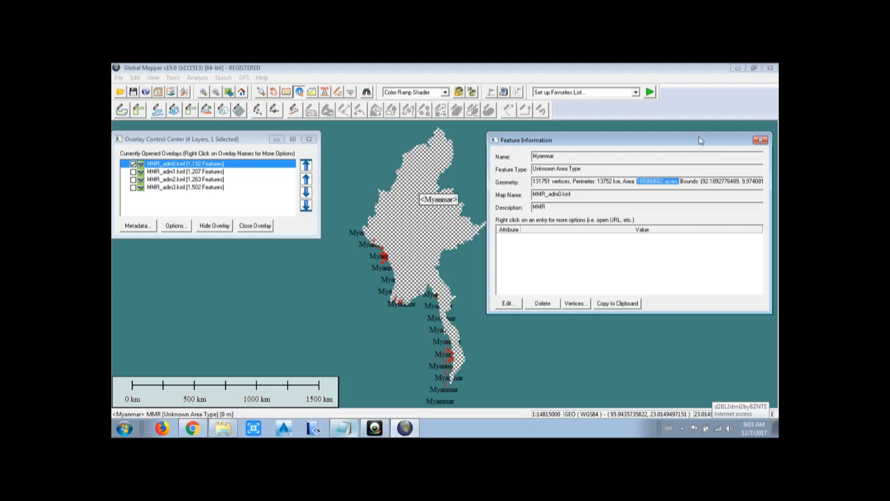
left_click_drag(701, 140, 699, 143)
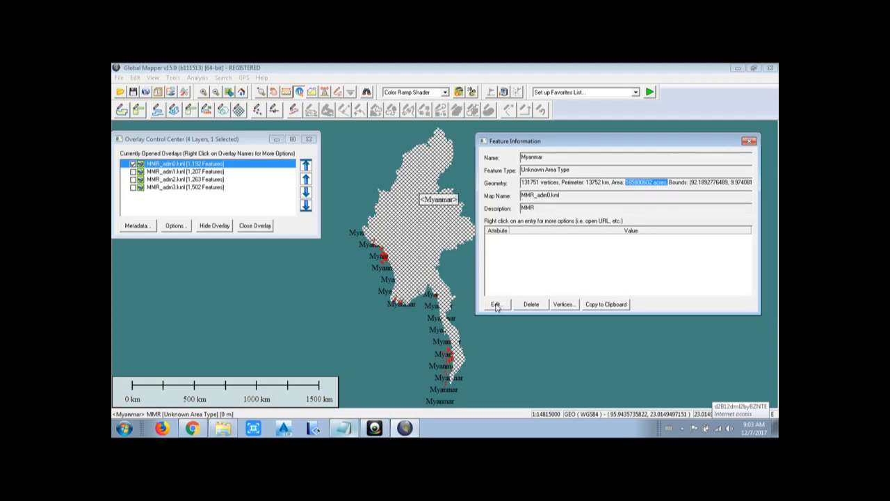
left_click(749, 141)
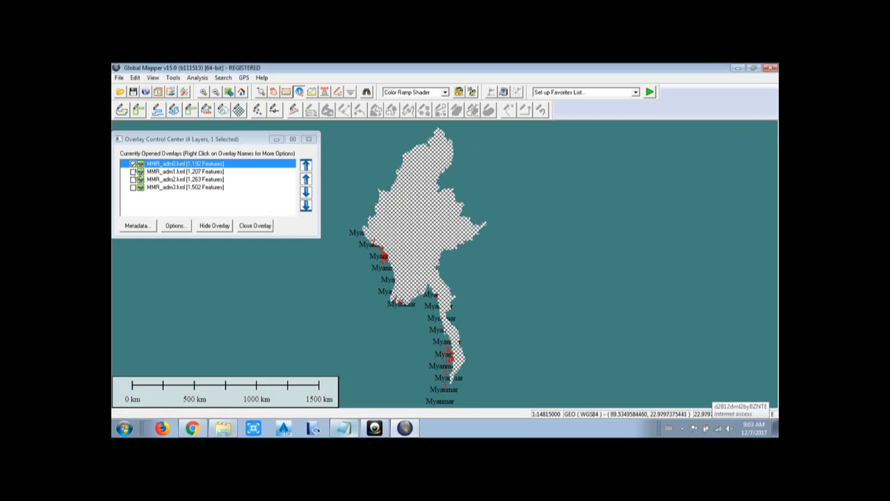
Show the MMR_adm1 layer and hide the MMR_adm0 layer
left_click(133, 171)
left_click(133, 164)
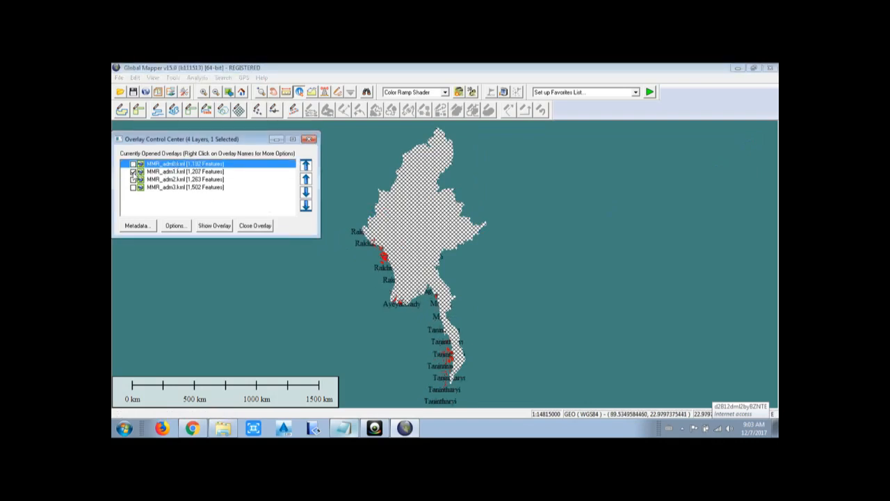
Inspect the feature information of the Sagaing, Kachin, Shan and Magway areas in the MMR_adm1 layer and close the information window
left_click(164, 172)
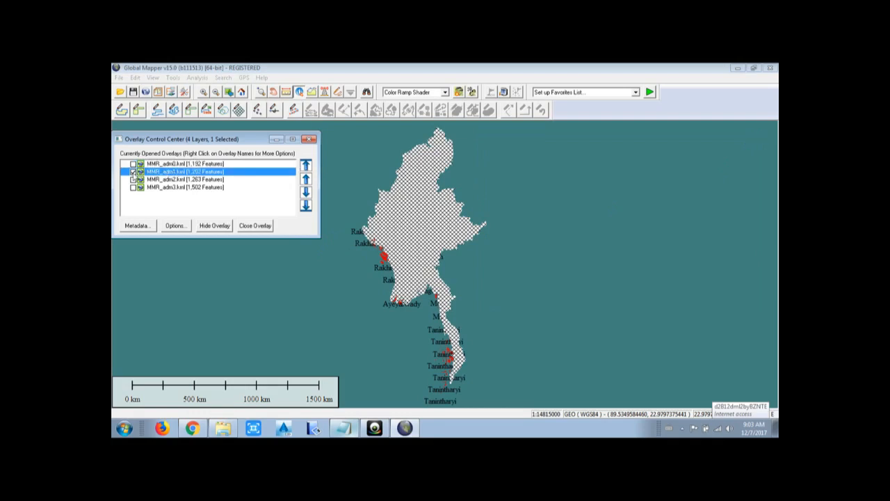
left_click(404, 184)
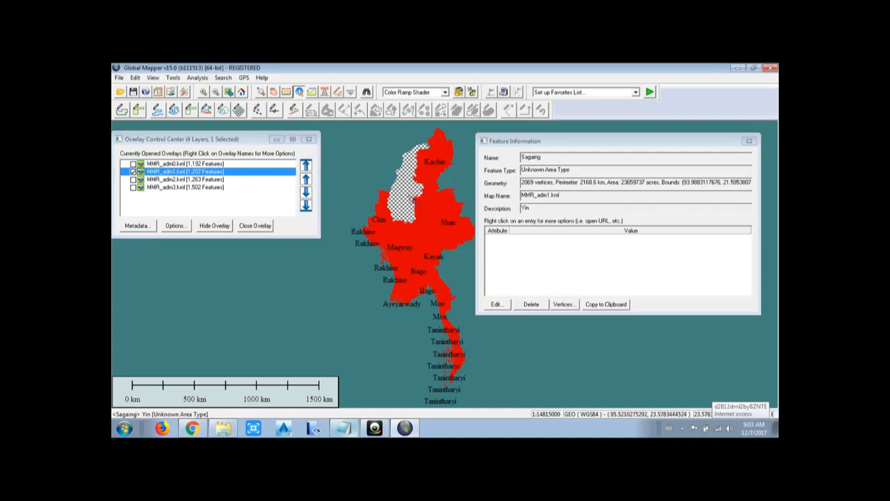
left_click(435, 157)
left_click(448, 209)
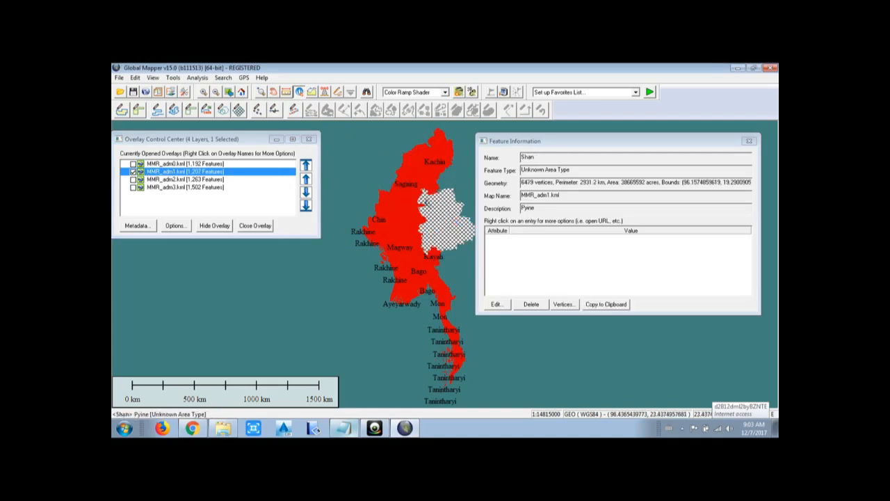
left_click(414, 196)
left_click(413, 223)
left_click(401, 257)
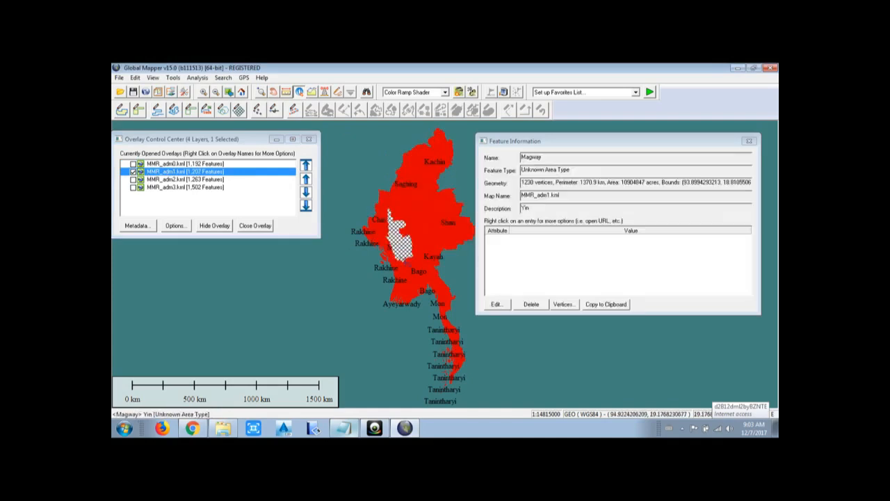
scroll(401, 257, "up", 1)
left_click(749, 140)
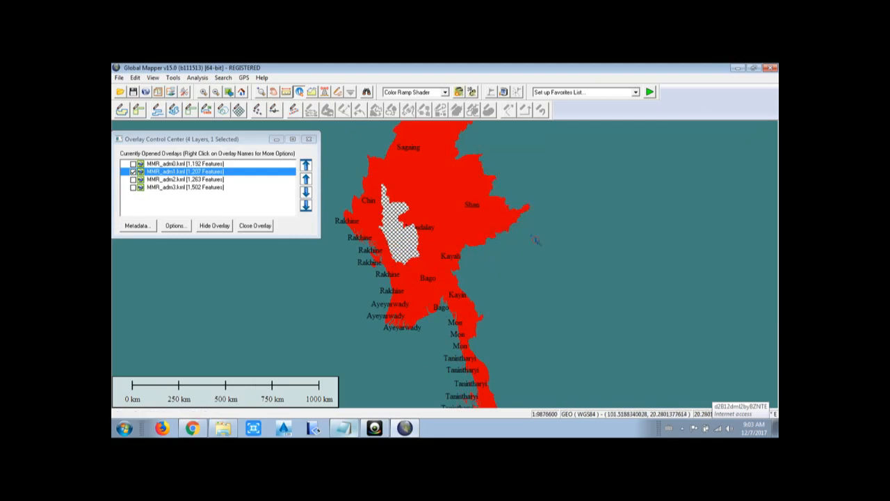
Inspect the feature information of the Bago and Ayeyarwady areas in the south of the map and close the information window
scroll(564, 240, "down", 1)
scroll(541, 209, "up", 2)
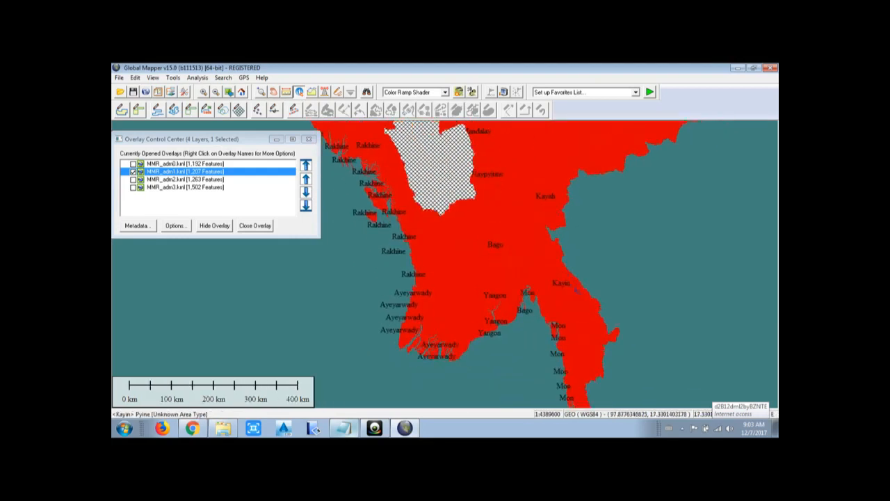
left_click(491, 199)
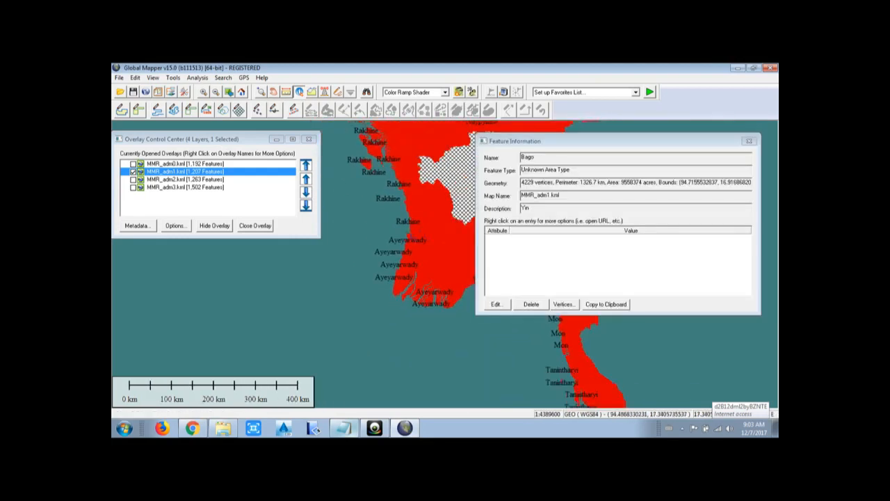
left_click(436, 227)
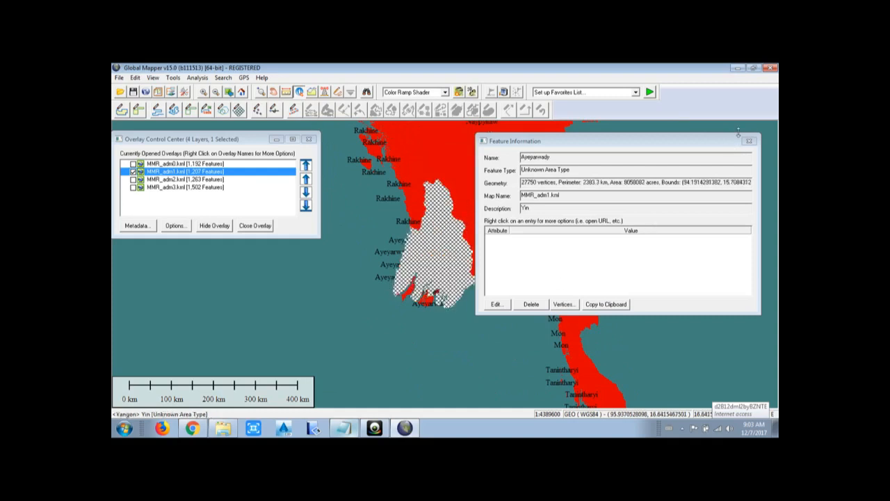
left_click(749, 140)
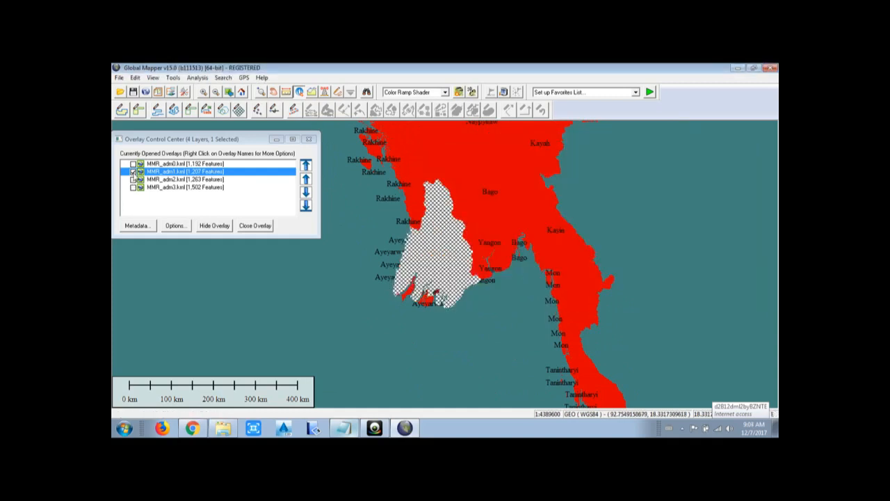
Hide the MMR_adm1 layer and show the MMR_adm2 layer
left_click(133, 171)
left_click(178, 180)
left_click(132, 180)
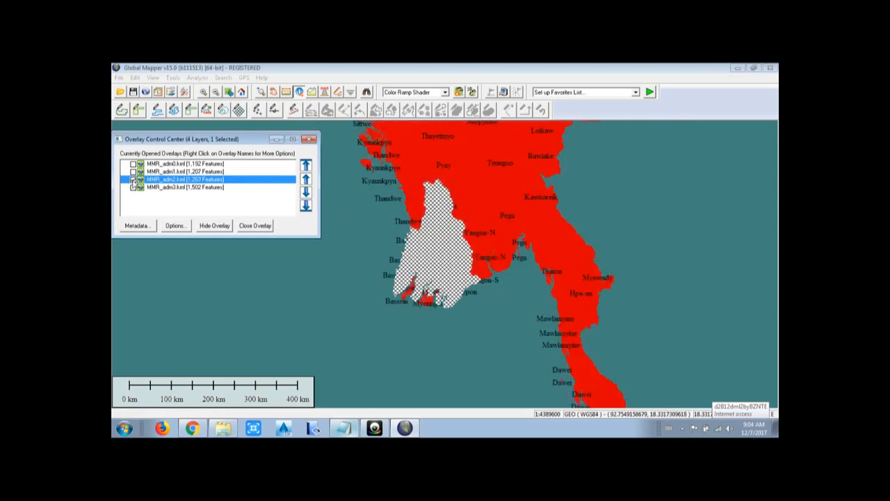
Examine the district labels of the MMR_adm2 layer across the country, including the feature information of the Kyaukse area
left_click_drag(448, 209, 437, 236)
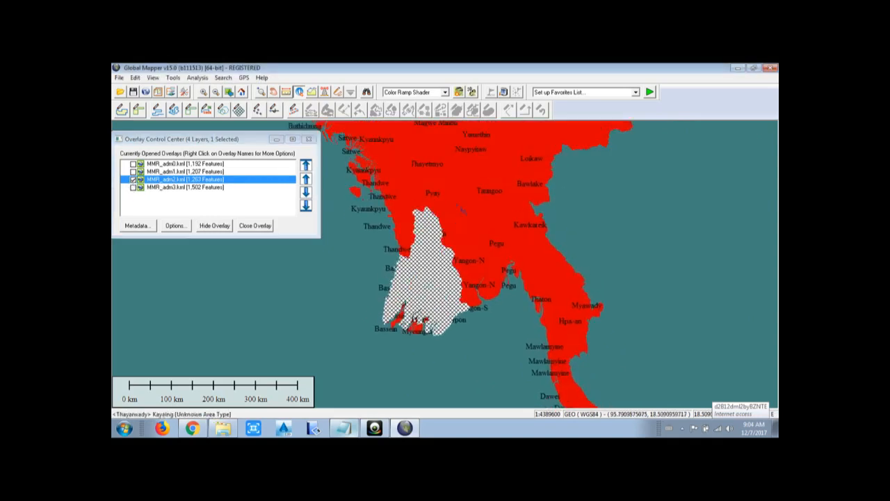
scroll(496, 203, "down", 1)
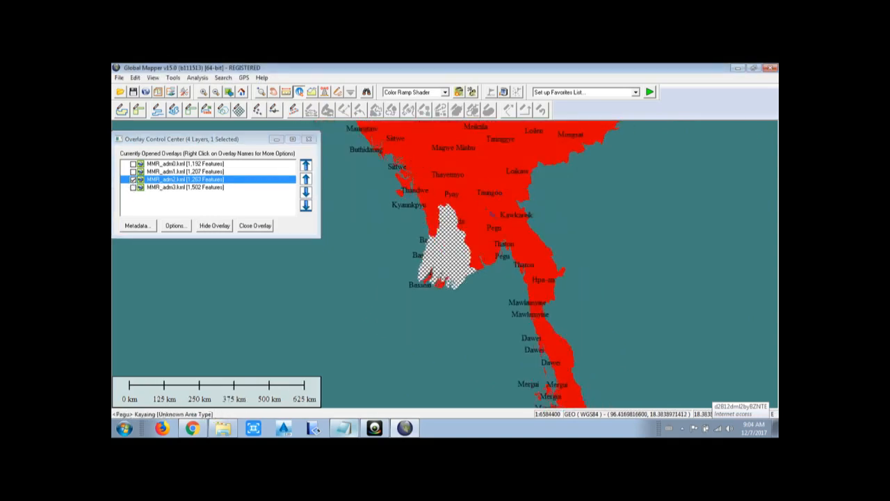
scroll(506, 242, "up", 1)
scroll(506, 240, "down", 4)
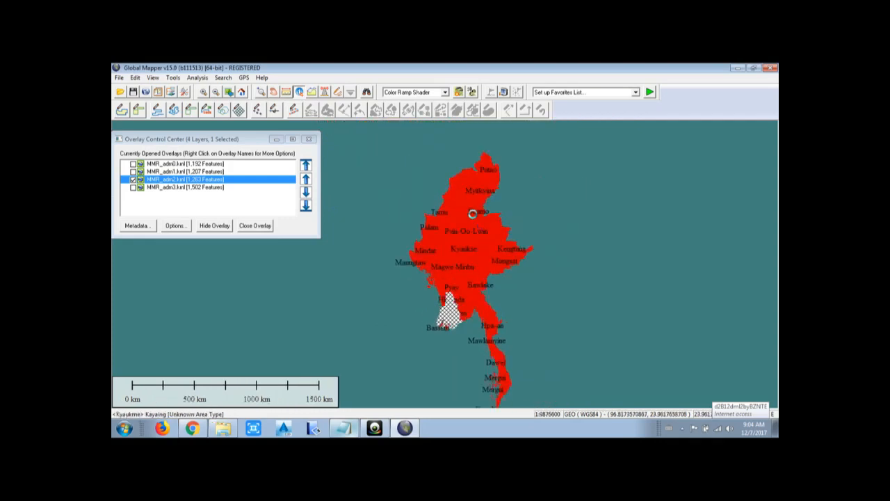
scroll(471, 248, "up", 5)
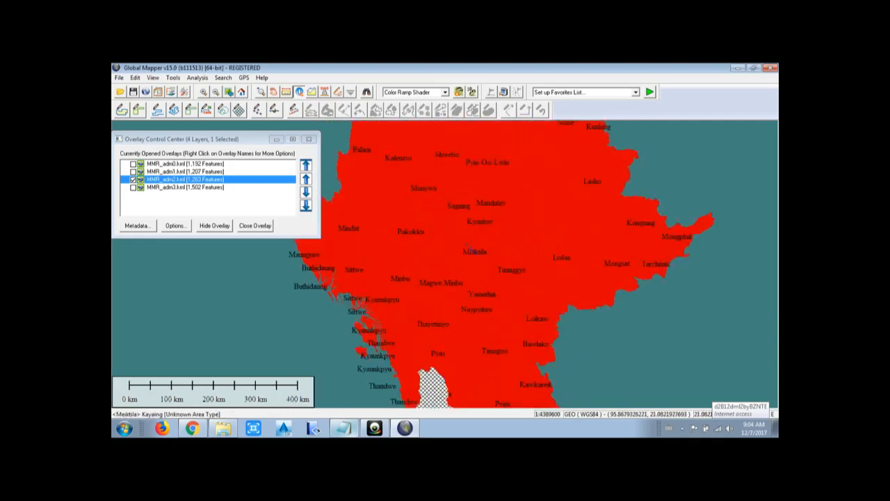
left_click(477, 239)
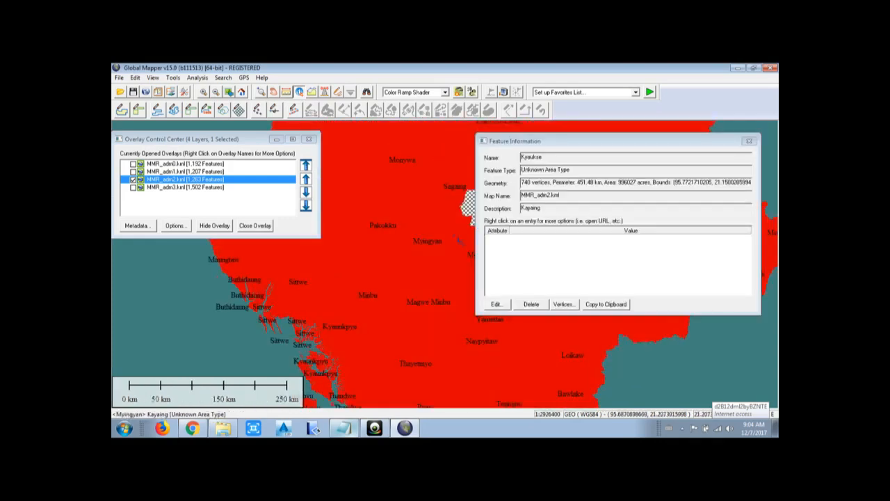
scroll(480, 217, "down", 1)
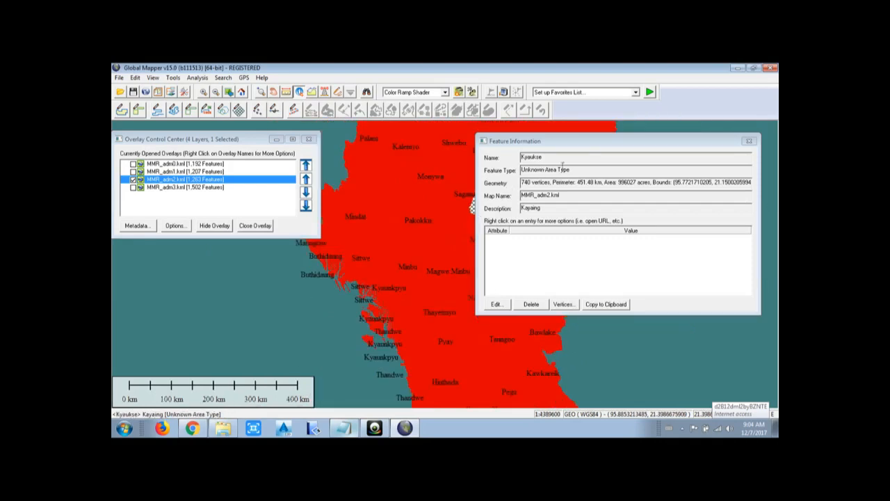
left_click(748, 140)
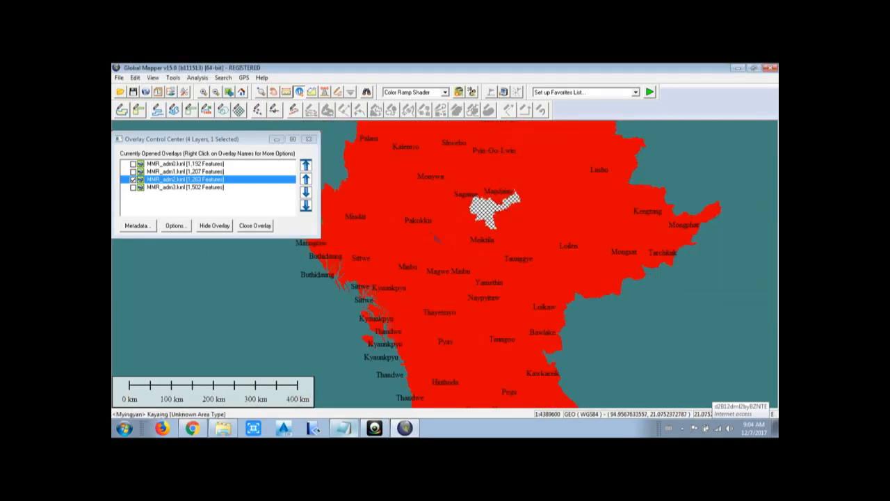
Hide the MMR_adm2 layer and show the MMR_adm1 layer again
left_click(133, 179)
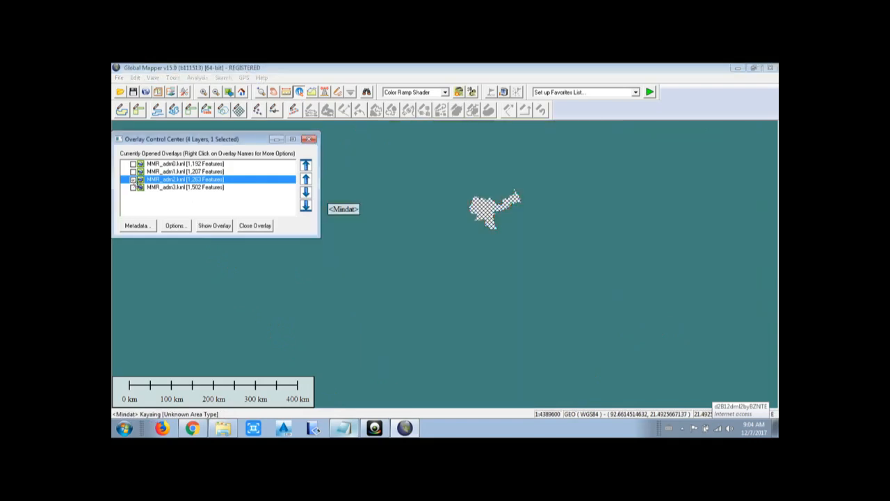
left_click(172, 173)
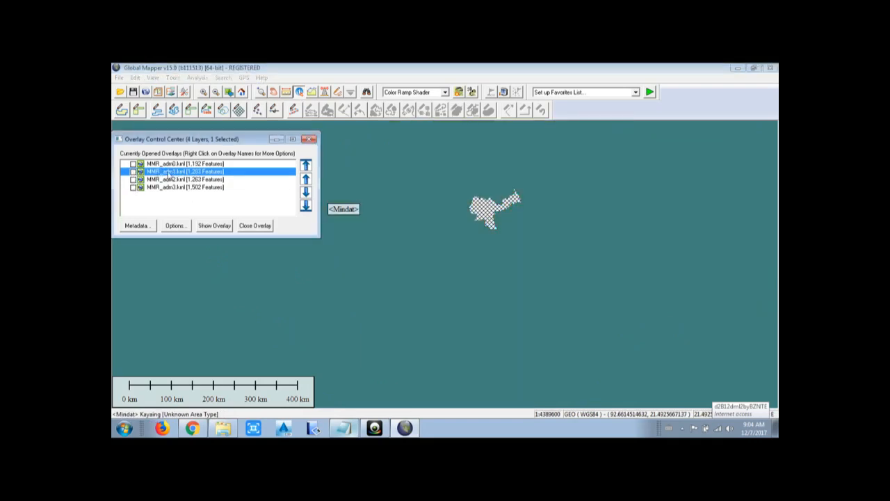
left_click(133, 172)
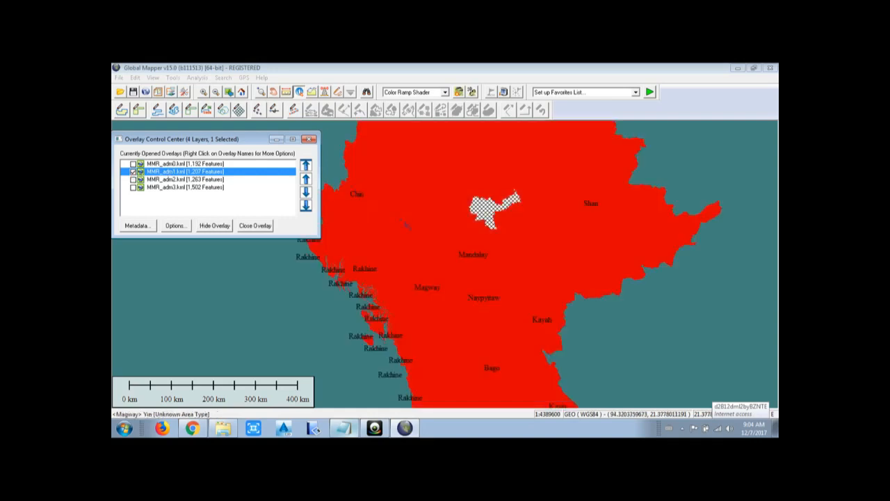
Bring the northern part of the country into view, inspect the Kachin area's feature information and close it
scroll(431, 227, "down", 3)
scroll(465, 202, "up", 1)
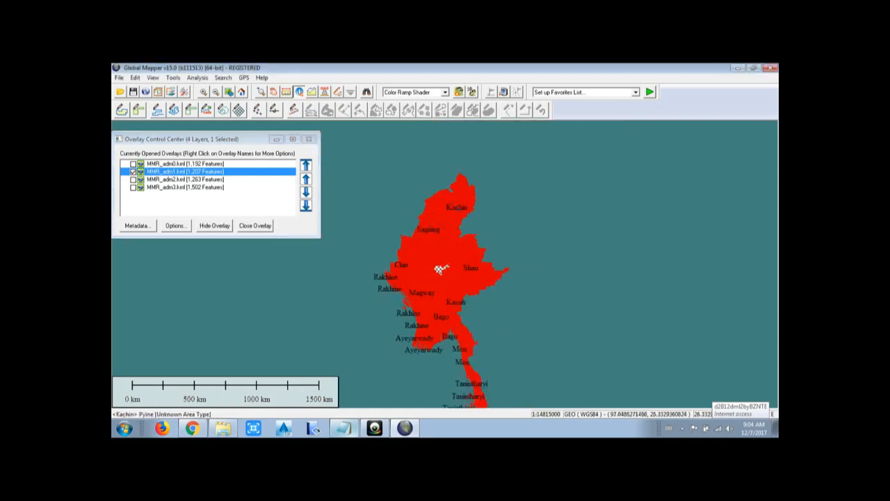
left_click(465, 202)
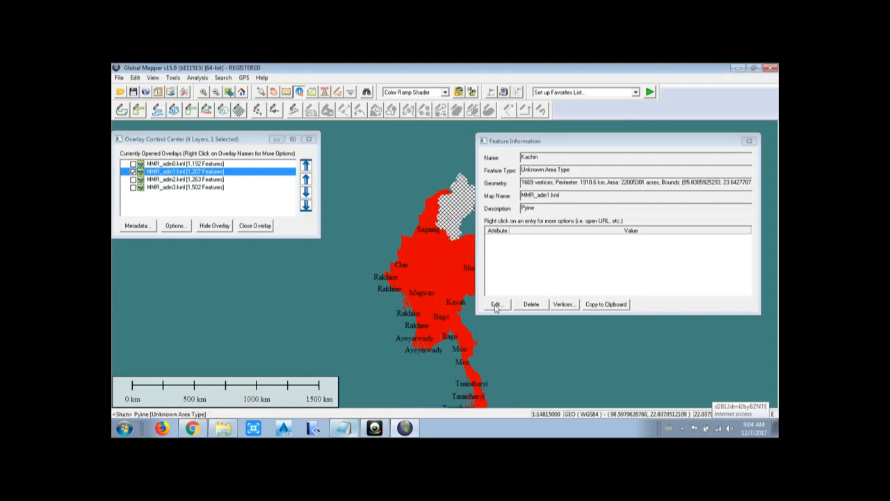
left_click(749, 141)
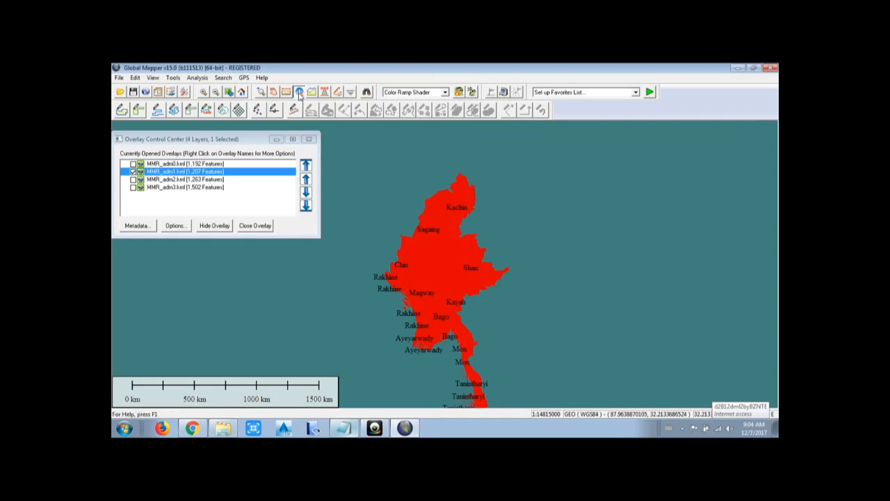
Open the Kachin area's feature editing and custom area style, and choose Solid Fill as its fill pattern
left_click(459, 205)
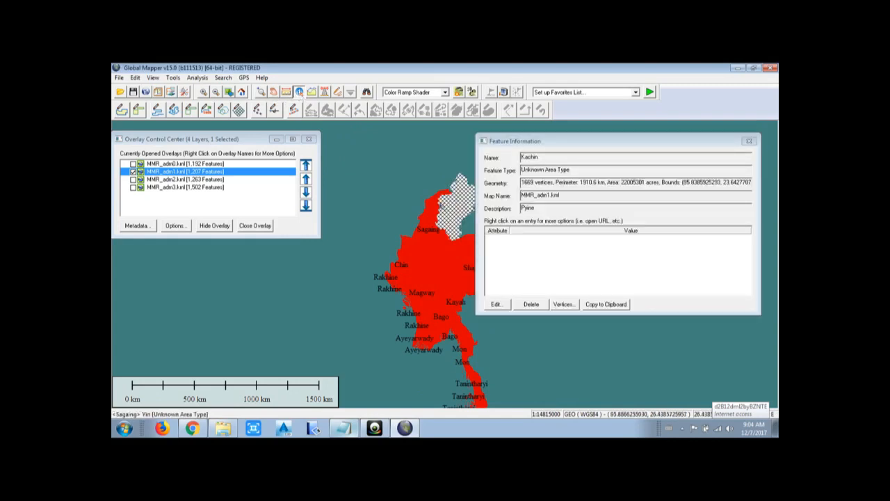
left_click(497, 306)
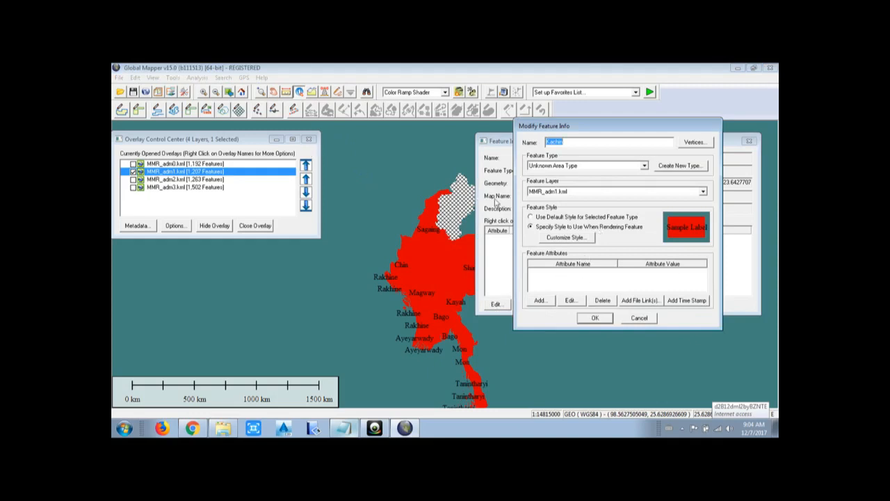
left_click(585, 240)
left_click(533, 177)
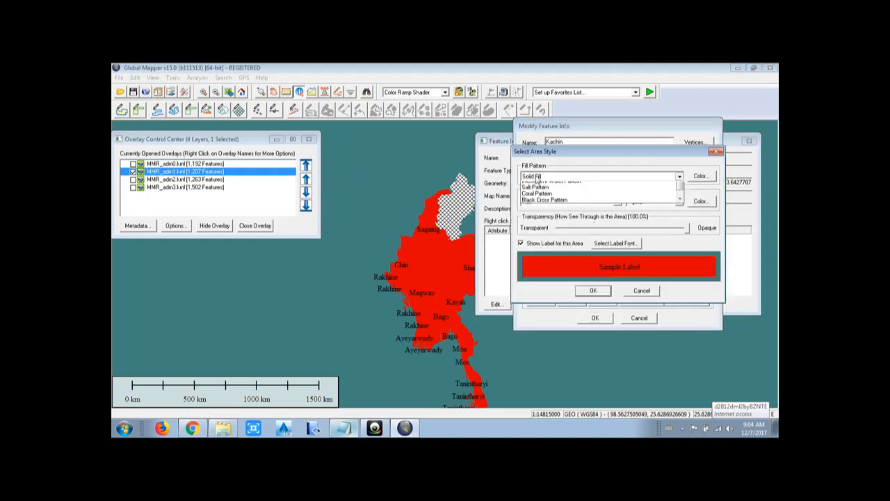
left_click(556, 178)
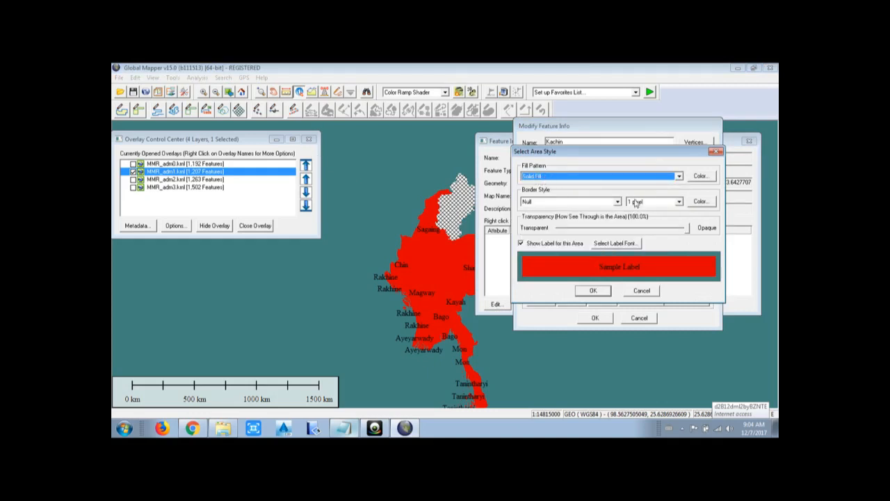
Set the Kachin area's fill color to light cyan (RGB 128, 255, 255), apply the style and close the feature information
left_click(701, 177)
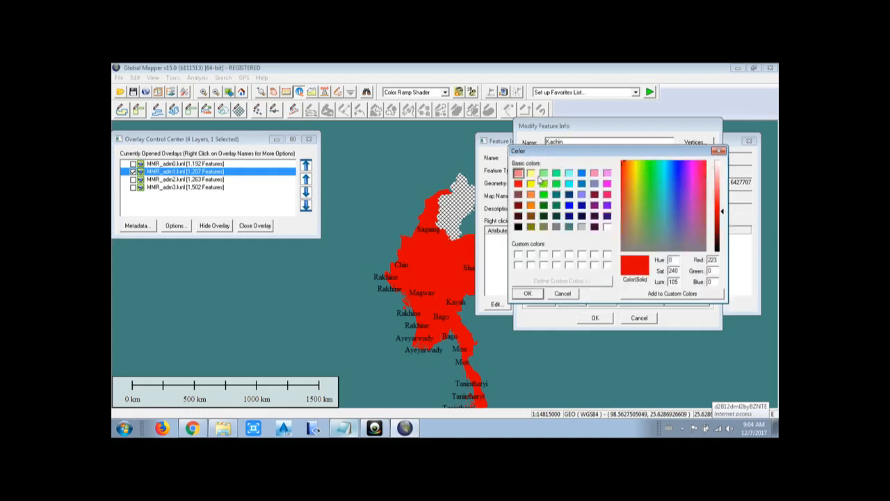
left_click(543, 173)
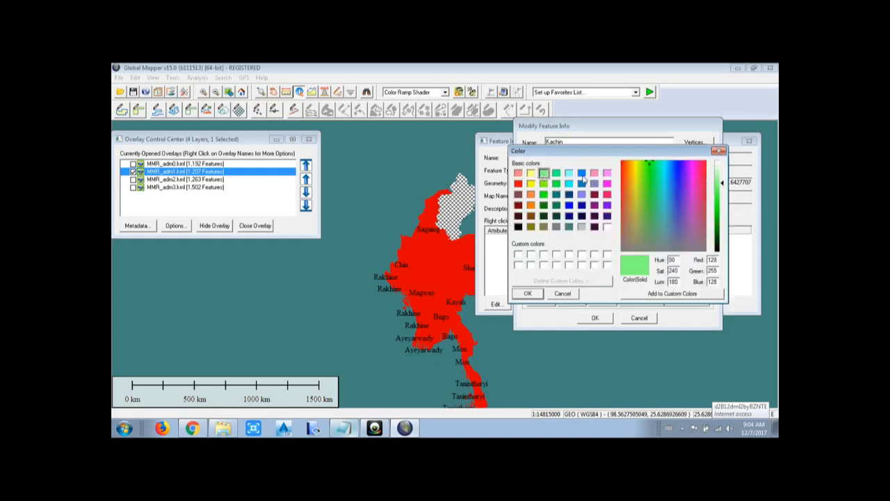
left_click(569, 174)
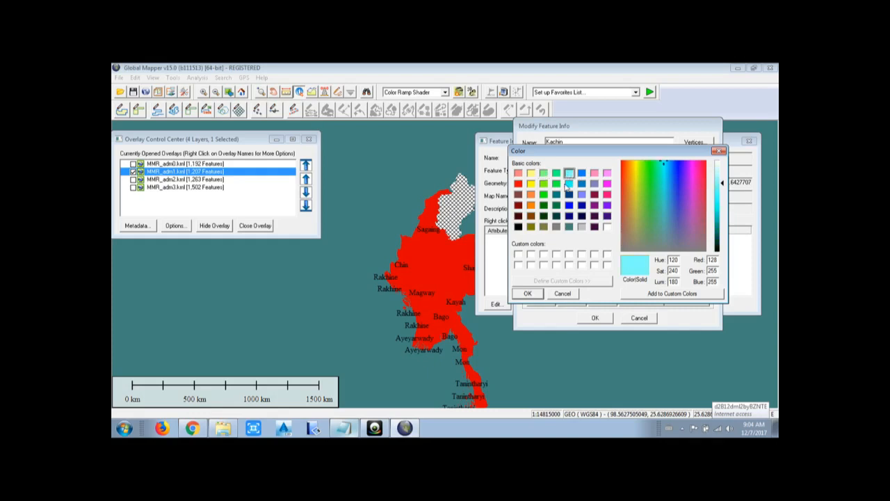
left_click(528, 293)
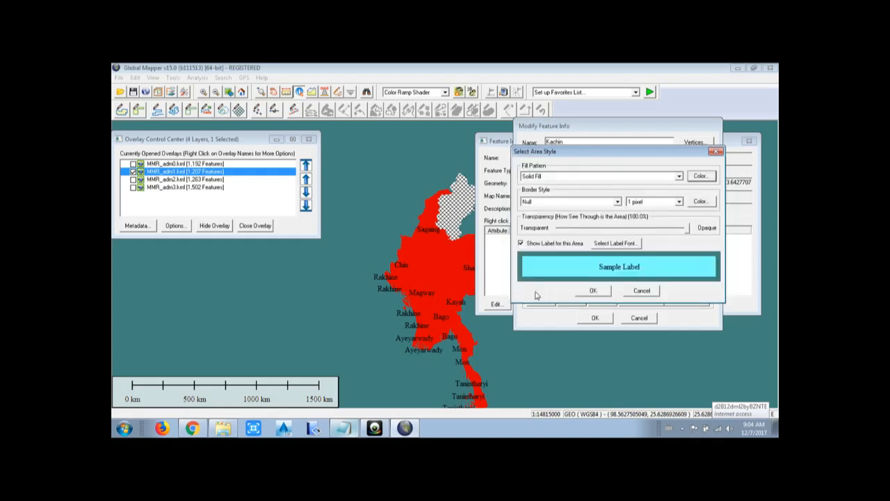
left_click(593, 290)
left_click(595, 318)
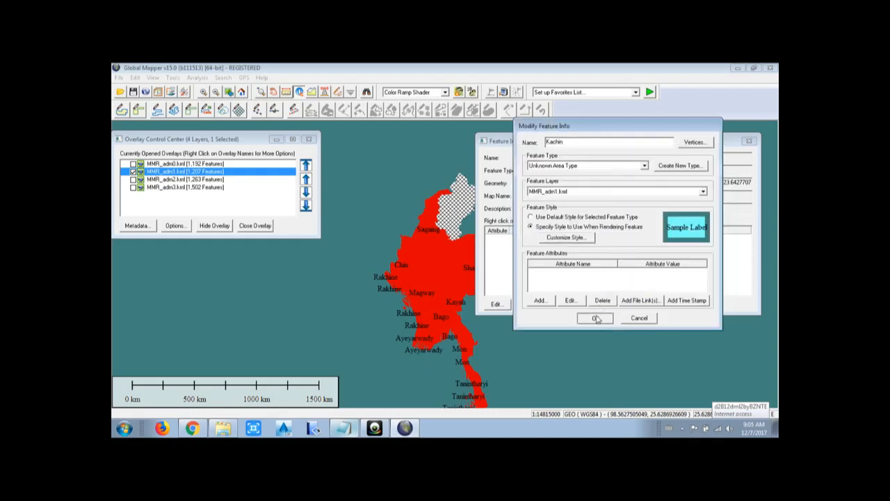
left_click(749, 141)
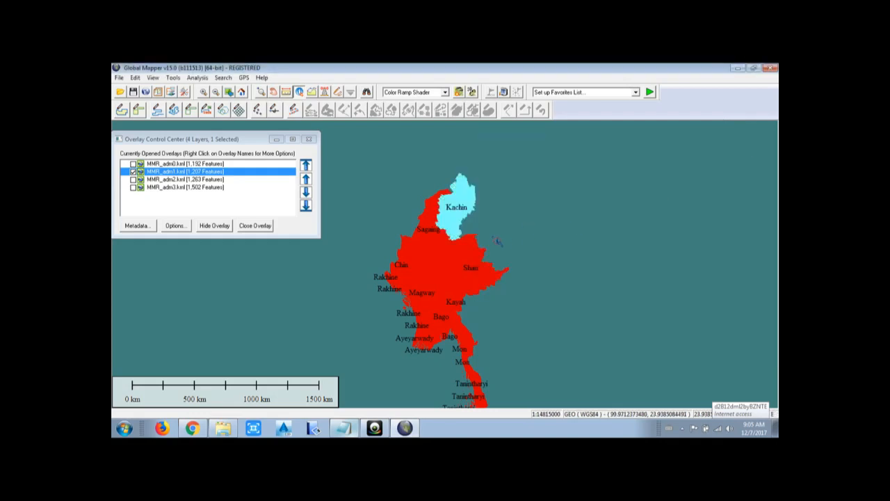
Set the Sagaing area's custom fill color to orange, apply the style and close its feature information
scroll(488, 212, "up", 2)
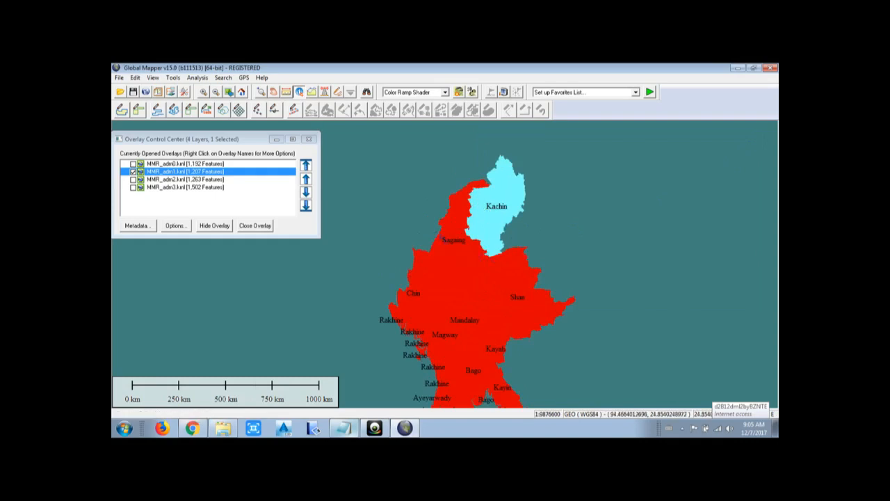
left_click(447, 258)
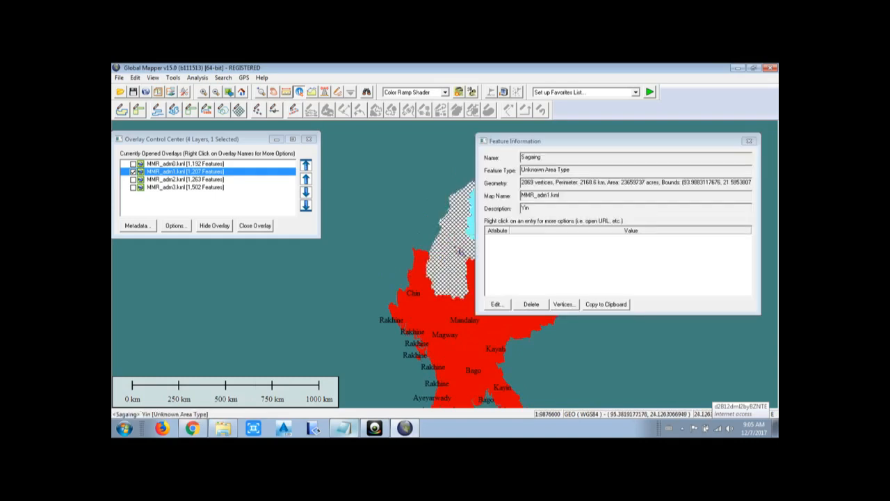
left_click(496, 304)
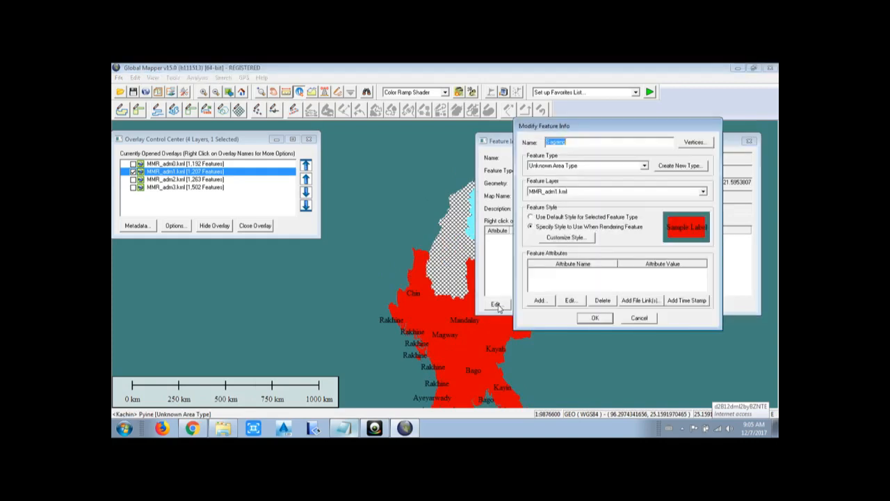
left_click(575, 237)
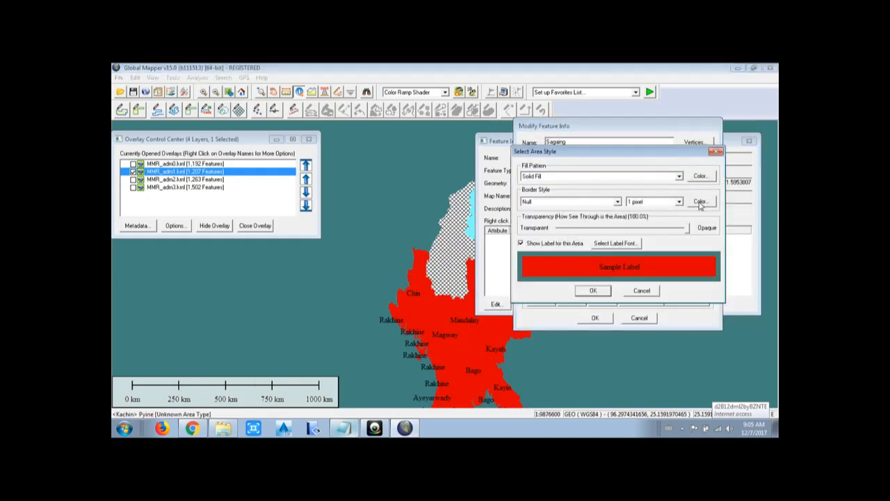
left_click(695, 176)
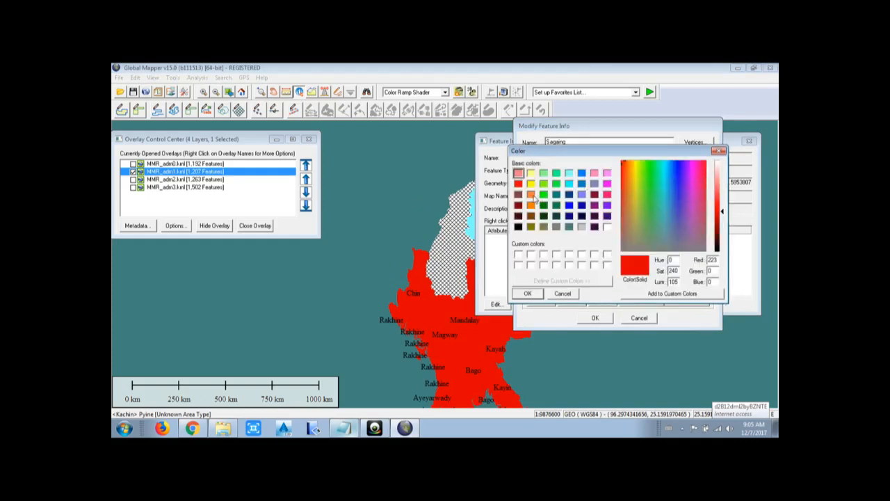
left_click(532, 196)
left_click(527, 293)
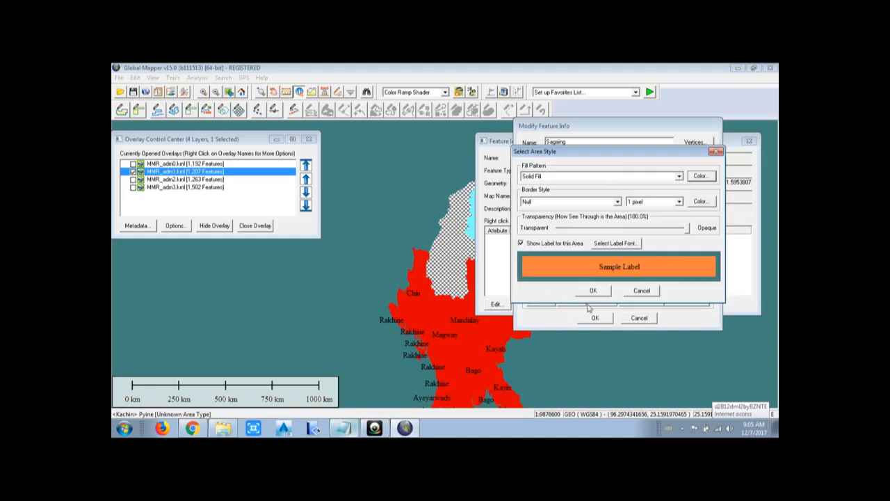
left_click(598, 292)
left_click(595, 318)
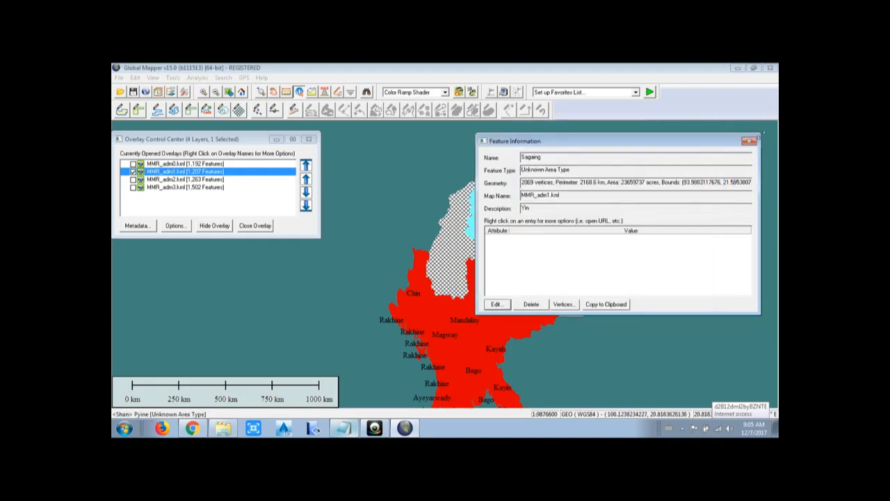
left_click(749, 140)
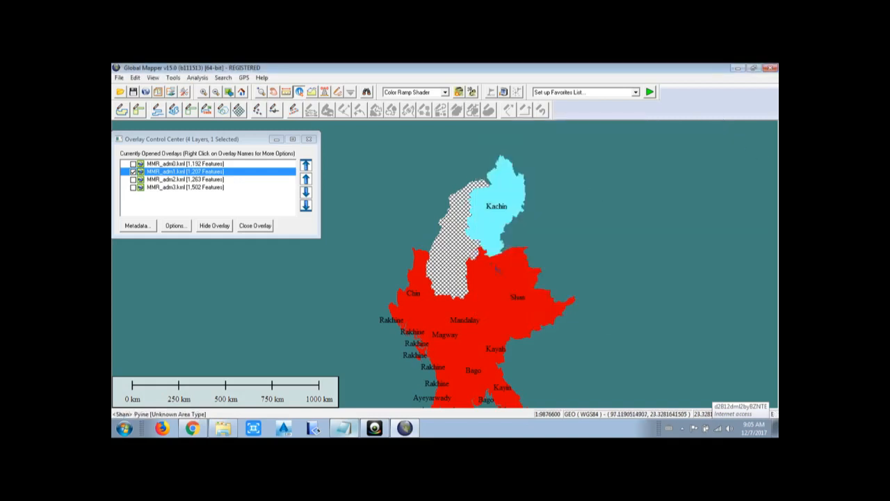
Give the Shan area a green custom fill color, apply the style and close its feature information
left_click(530, 295)
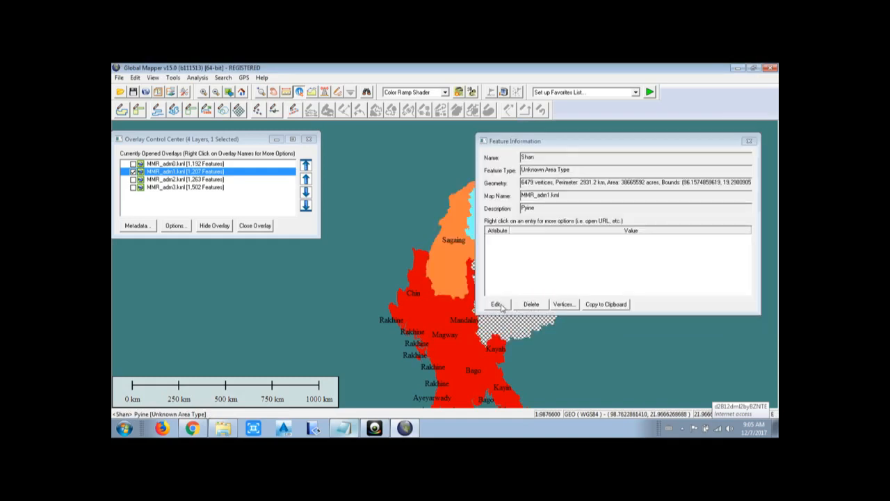
left_click(498, 304)
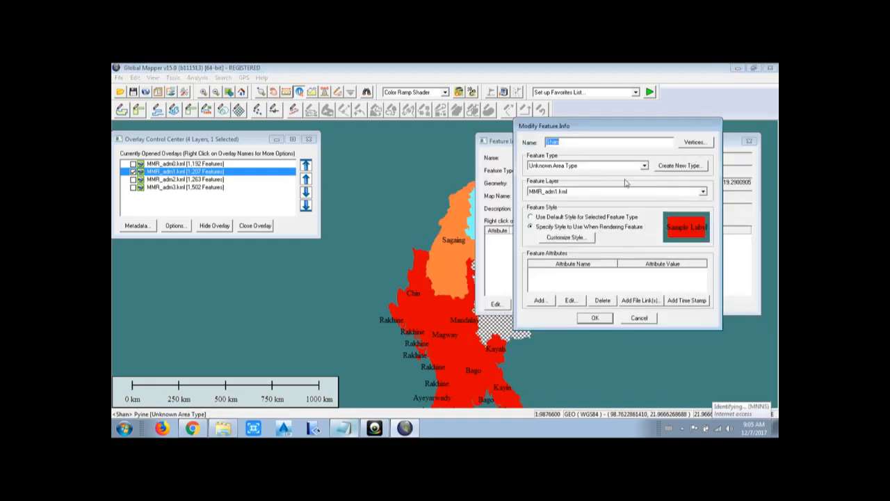
left_click(558, 238)
left_click(698, 176)
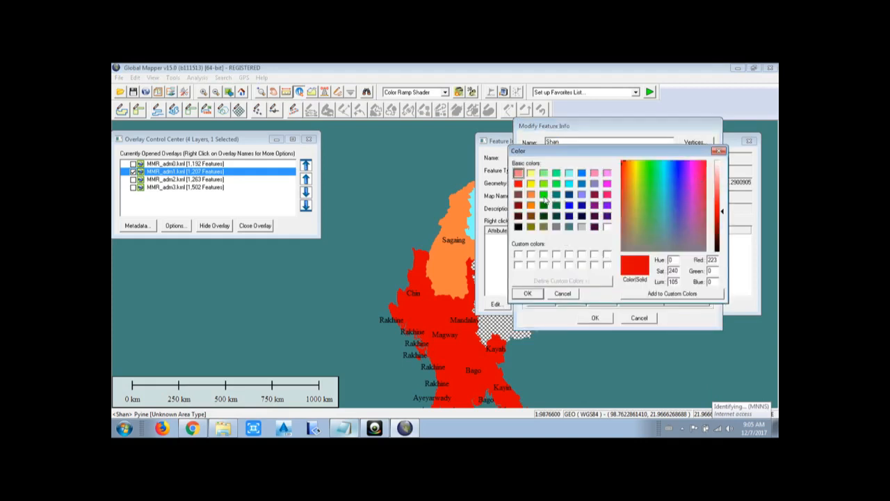
left_click(544, 195)
left_click(523, 295)
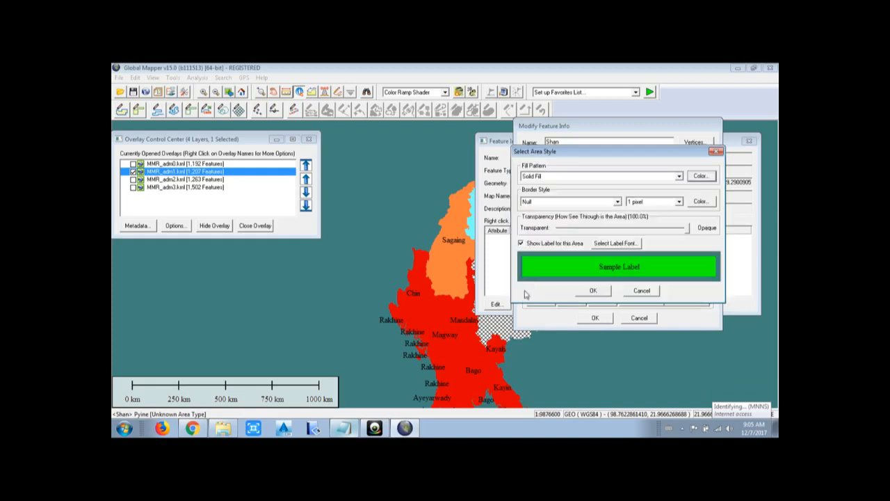
left_click(586, 291)
left_click(595, 318)
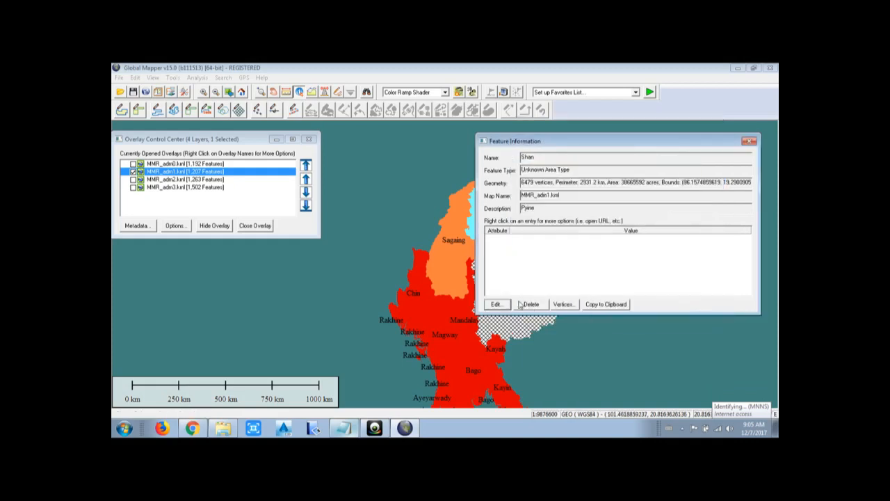
left_click(750, 142)
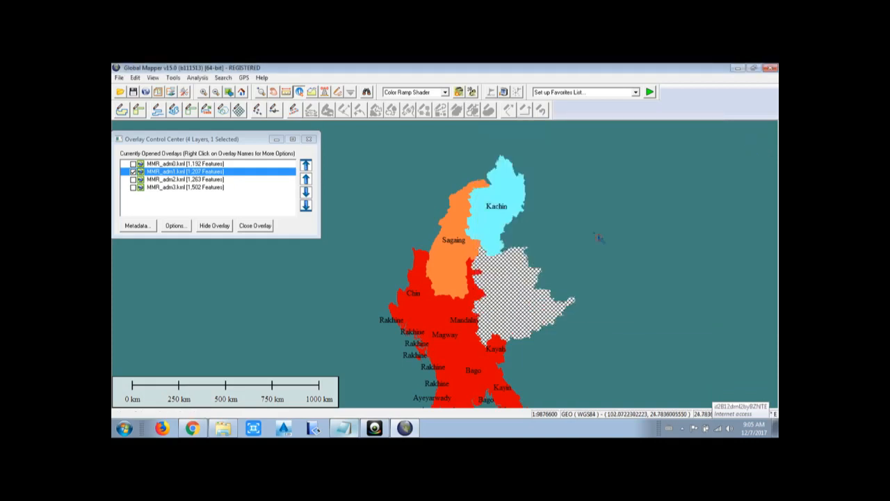
Change the Chin area's custom fill color to blue, apply the style and close its feature information
scroll(601, 251, "down", 2)
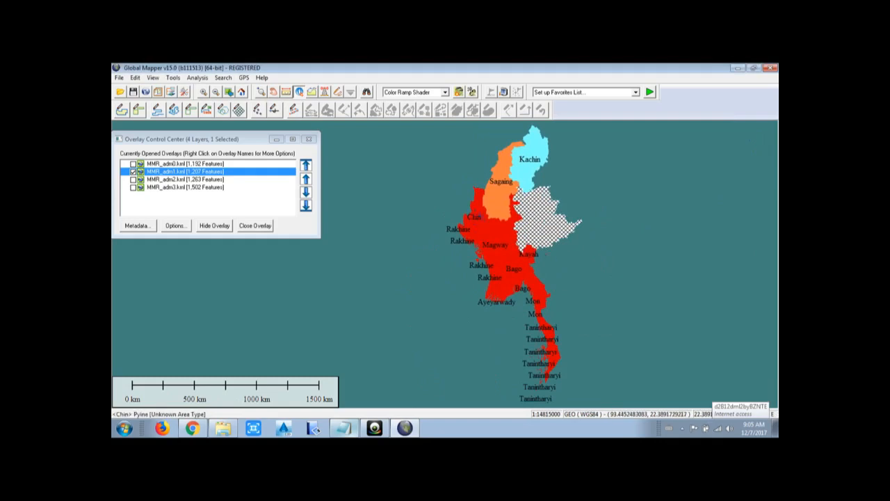
scroll(476, 212, "up", 1)
left_click(477, 204)
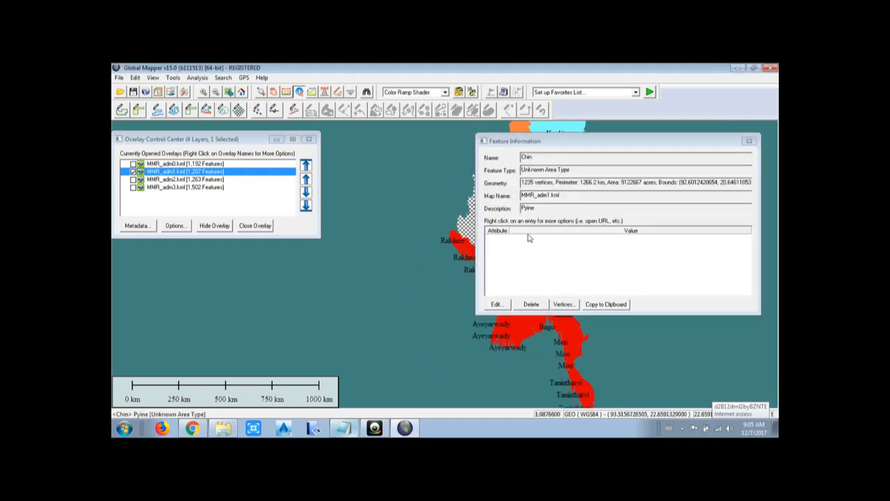
left_click_drag(572, 148, 637, 193)
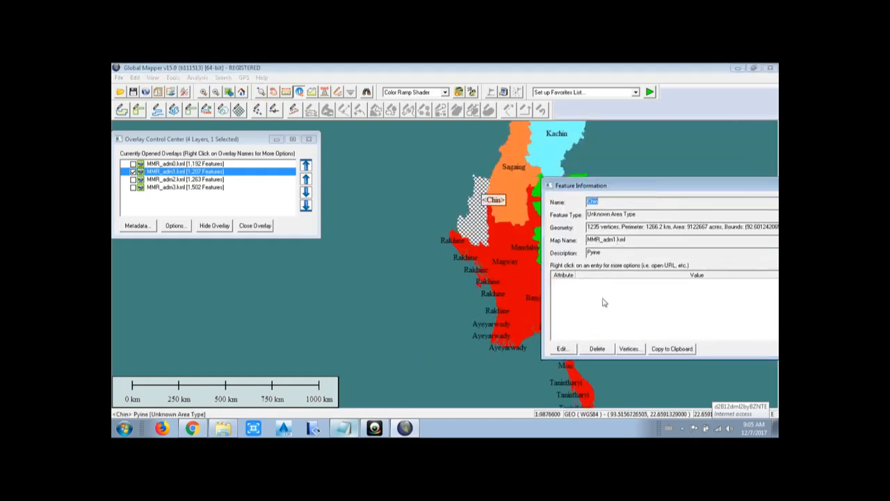
left_click(562, 349)
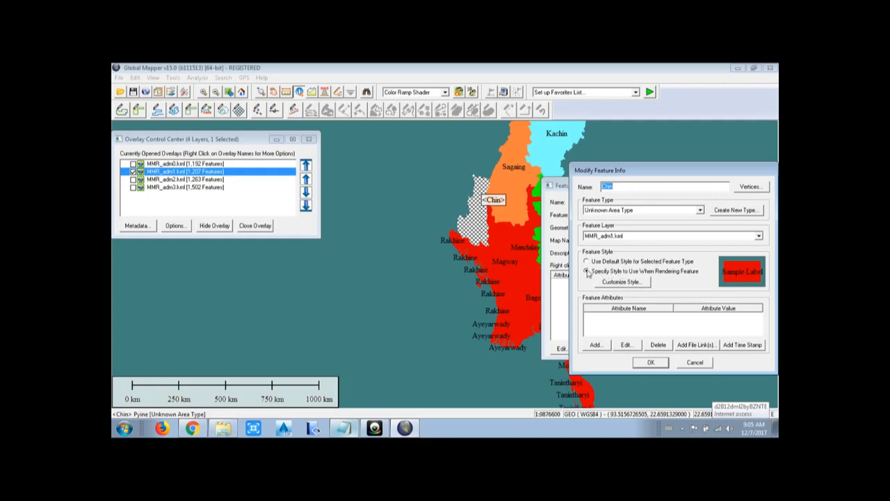
left_click(605, 280)
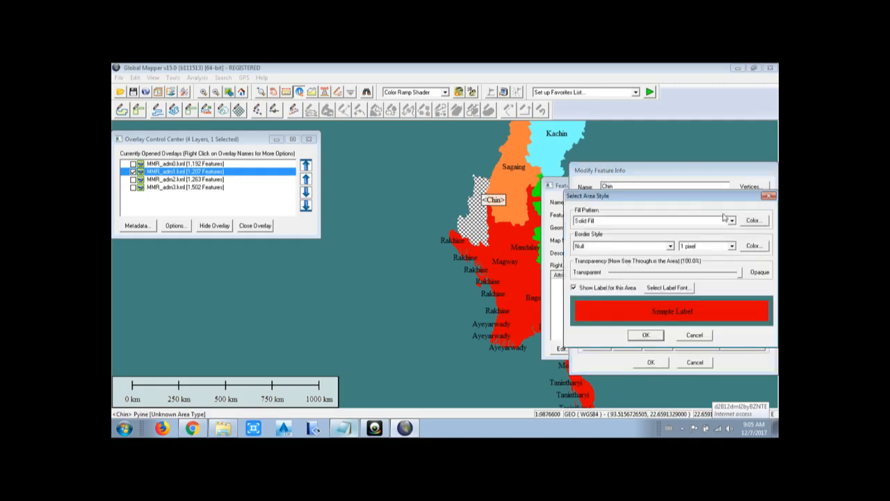
left_click(752, 221)
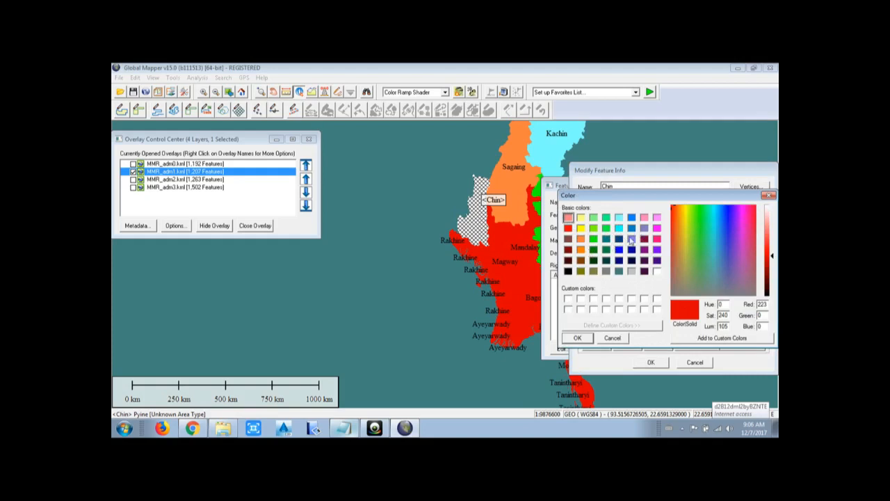
left_click(619, 249)
left_click(579, 338)
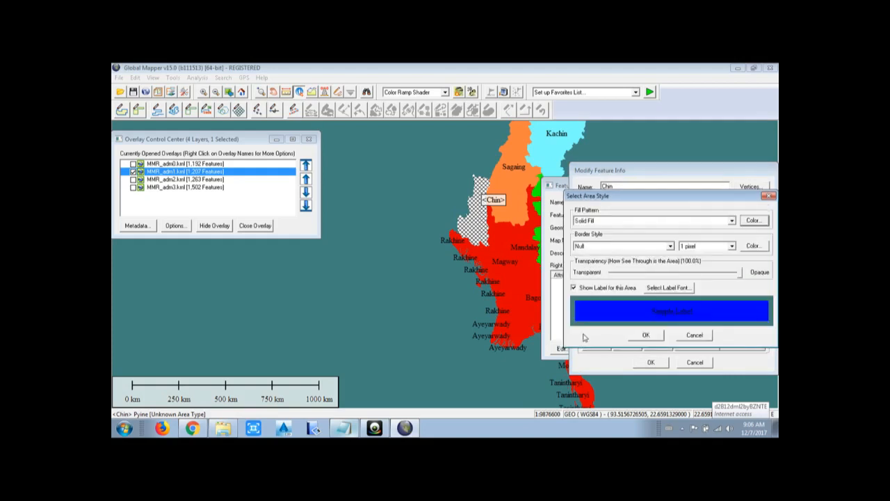
left_click(642, 339)
left_click(652, 362)
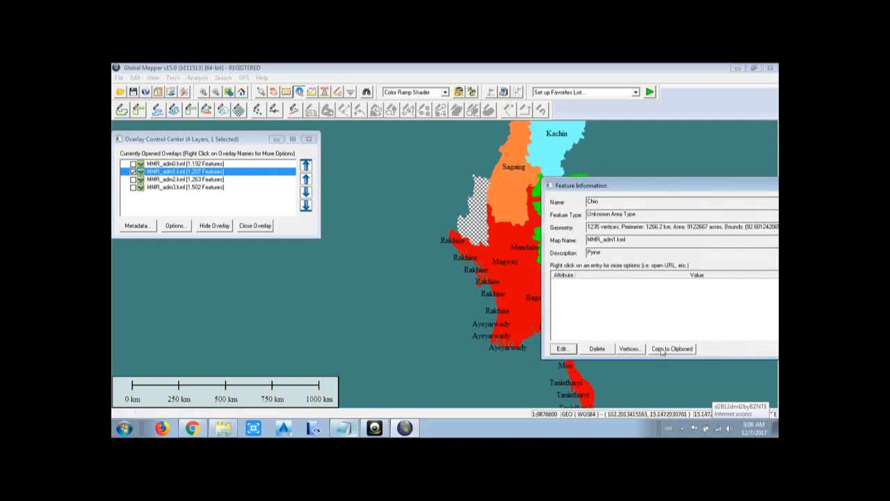
left_click_drag(754, 190, 615, 201)
left_click(681, 196)
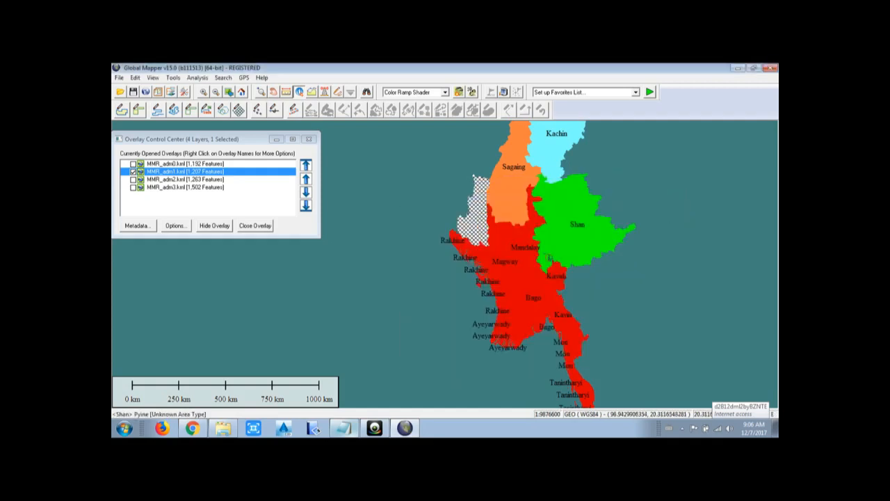
Select the Ayeyarwady area in the southern delta and open its feature editing and custom area style
scroll(524, 245, "down", 1)
left_click_drag(524, 245, 509, 232)
scroll(508, 232, "up", 1)
scroll(506, 228, "down", 1)
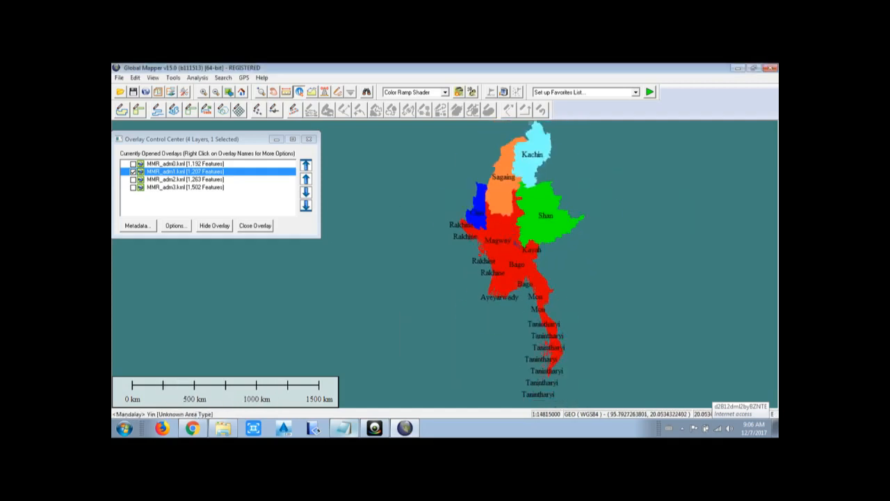
left_click_drag(499, 197, 482, 219)
left_click_drag(522, 303, 484, 297)
scroll(515, 276, "up", 1)
scroll(480, 275, "up", 1)
left_click(469, 293)
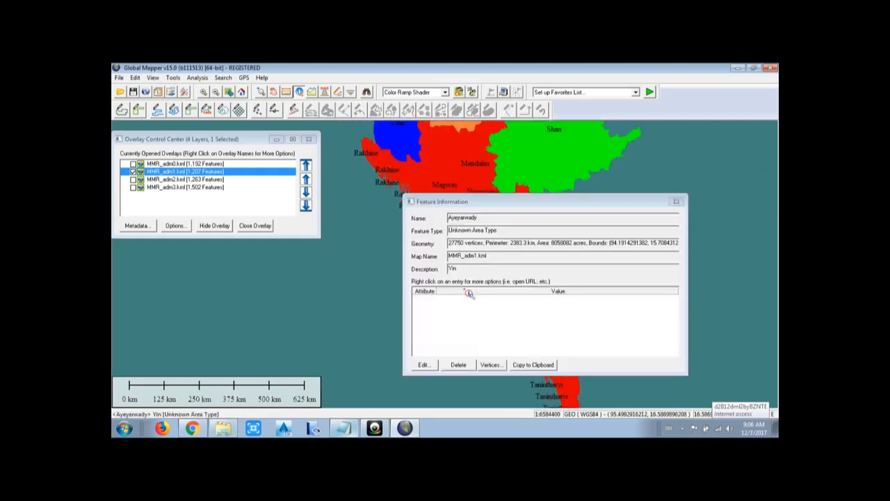
left_click_drag(523, 207, 632, 178)
left_click(533, 336)
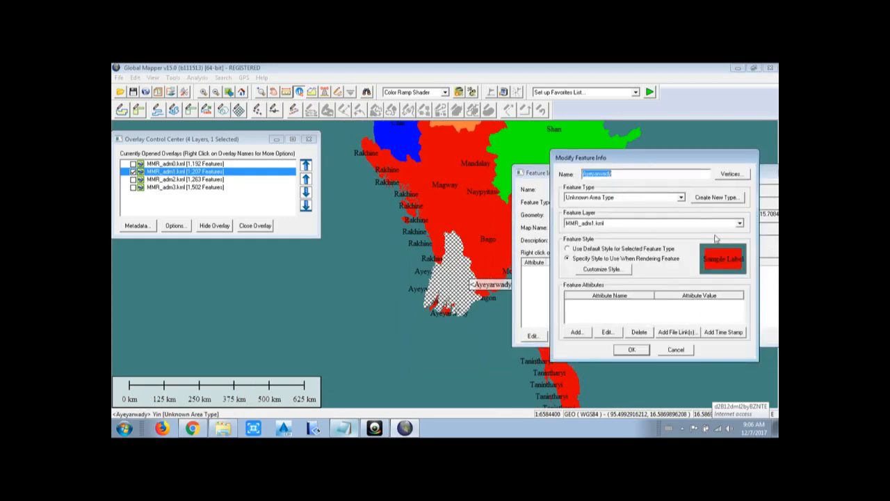
left_click(601, 270)
Set the Ayeyarwady area's fill color to yellow (RGB 255, 255, 0) and apply the style
left_click(737, 207)
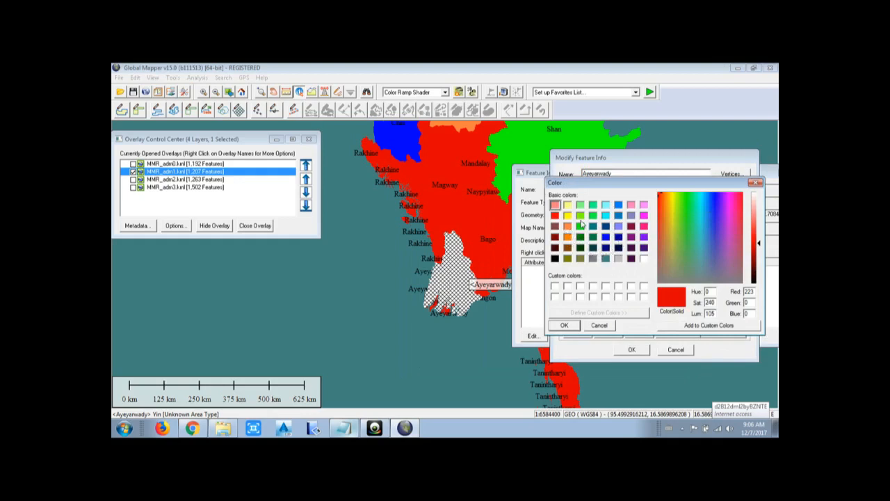
left_click(567, 216)
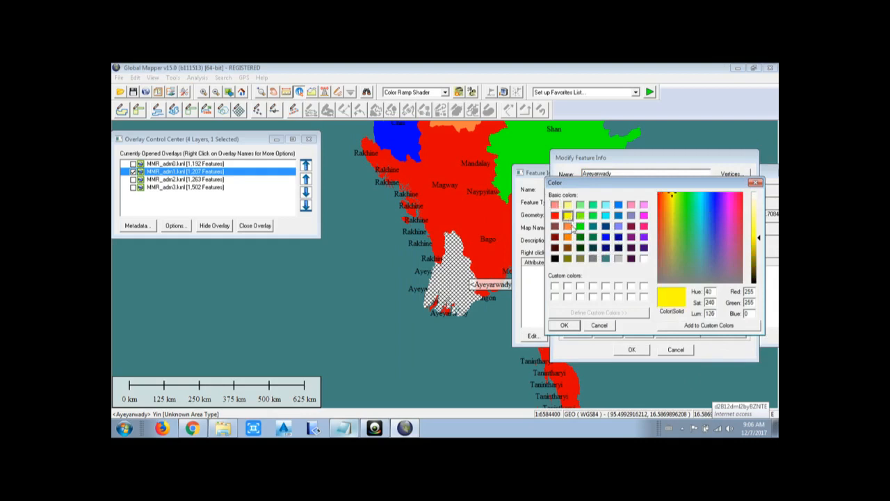
left_click(564, 325)
left_click(627, 322)
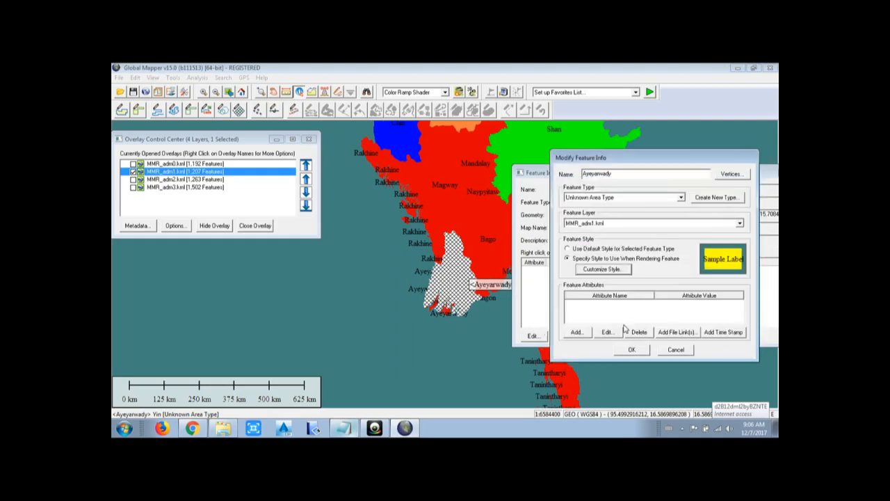
left_click(630, 350)
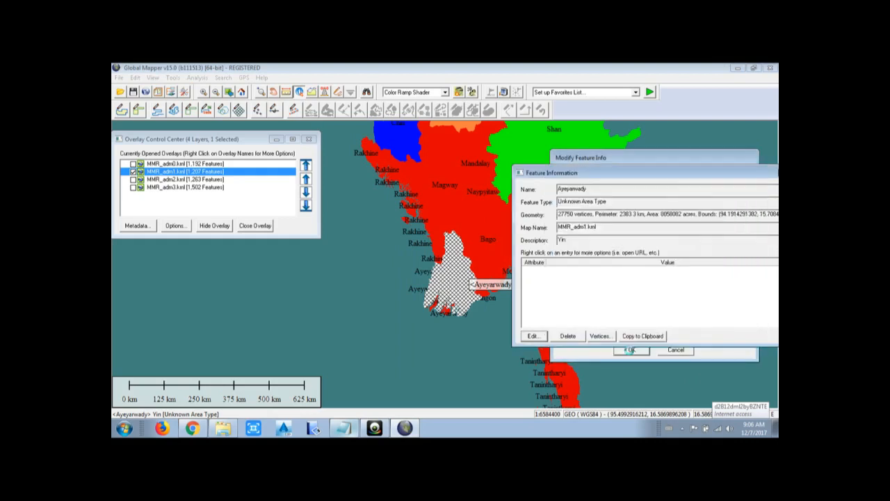
Give the Kayin area in the southeast a dark navy blue custom solid fill and apply the style
left_click_drag(596, 180, 676, 174)
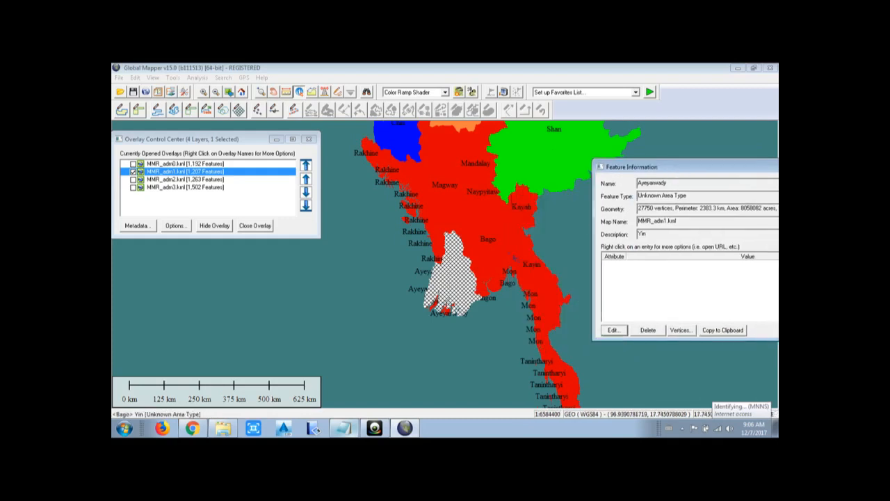
left_click(543, 278)
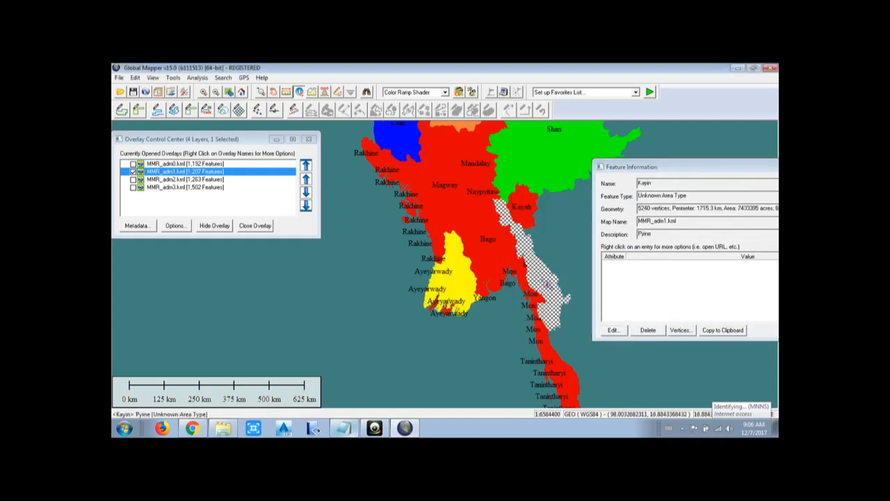
left_click(616, 331)
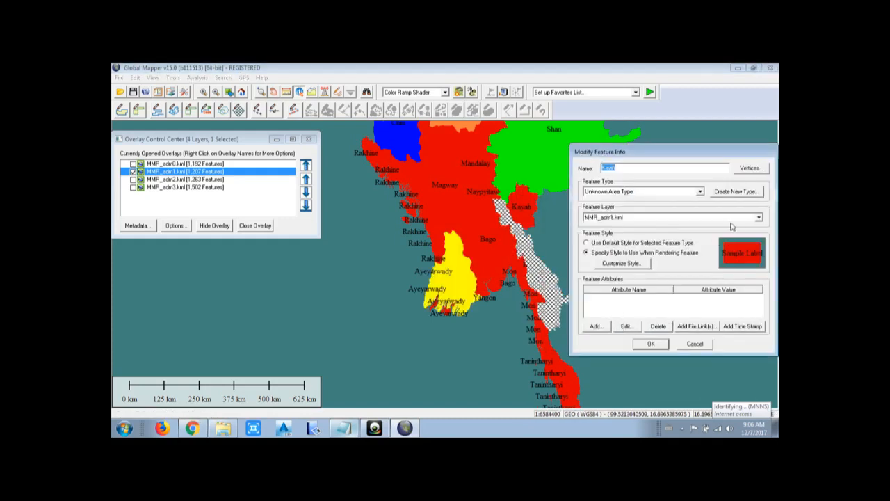
left_click(637, 263)
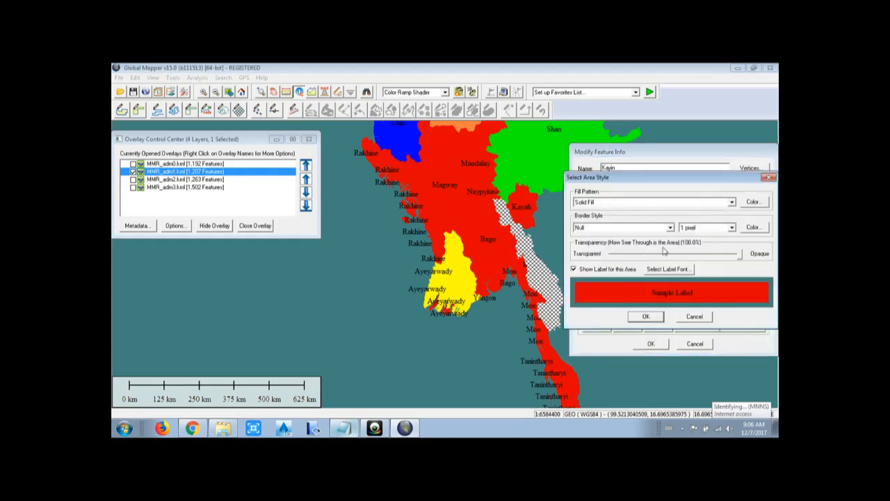
left_click(758, 203)
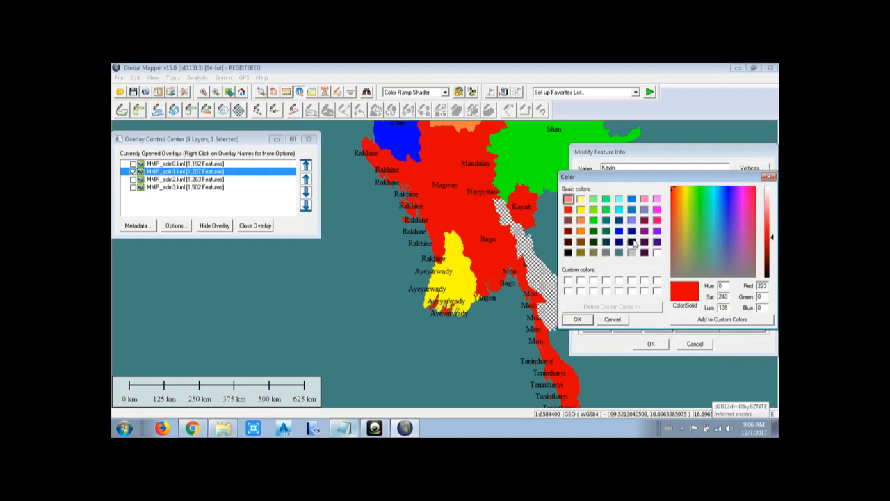
left_click(632, 241)
left_click(577, 318)
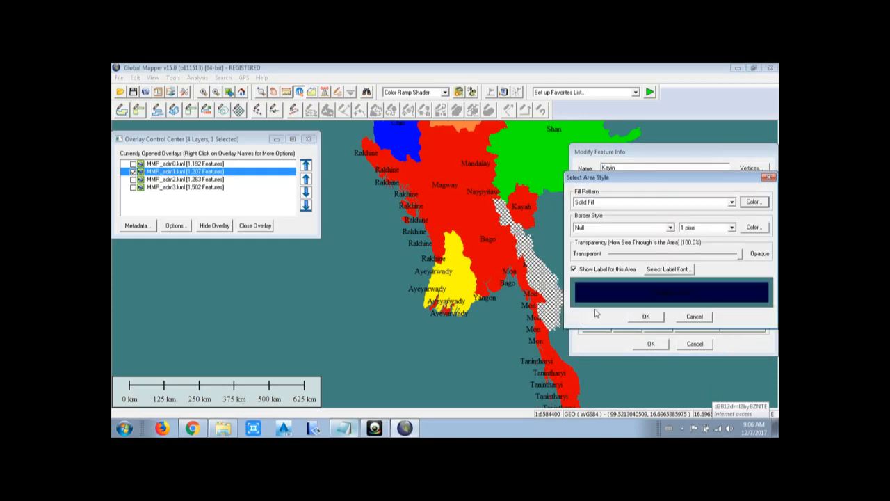
left_click(645, 317)
left_click(651, 343)
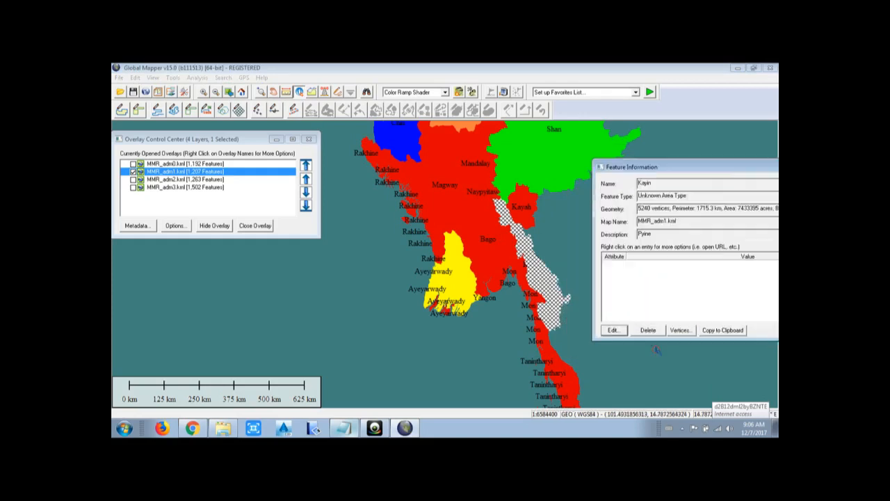
Change the custom fill color of the Bago area to white and apply the style
left_click(506, 246)
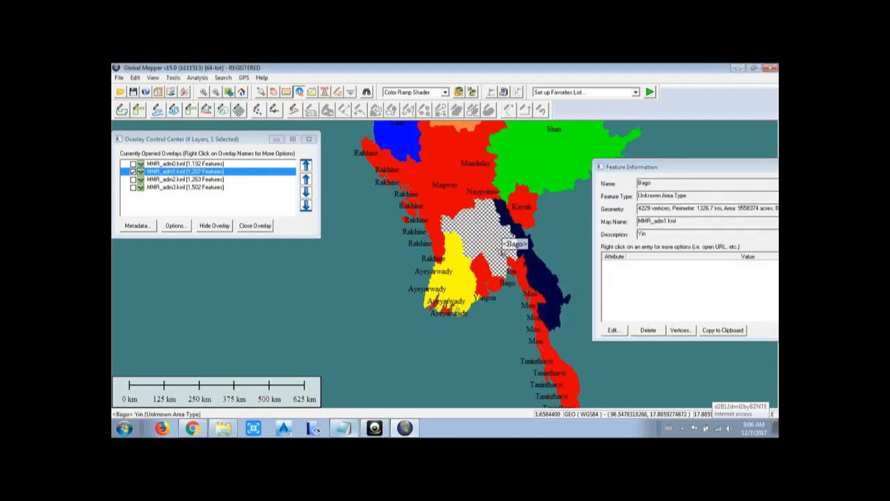
left_click(612, 331)
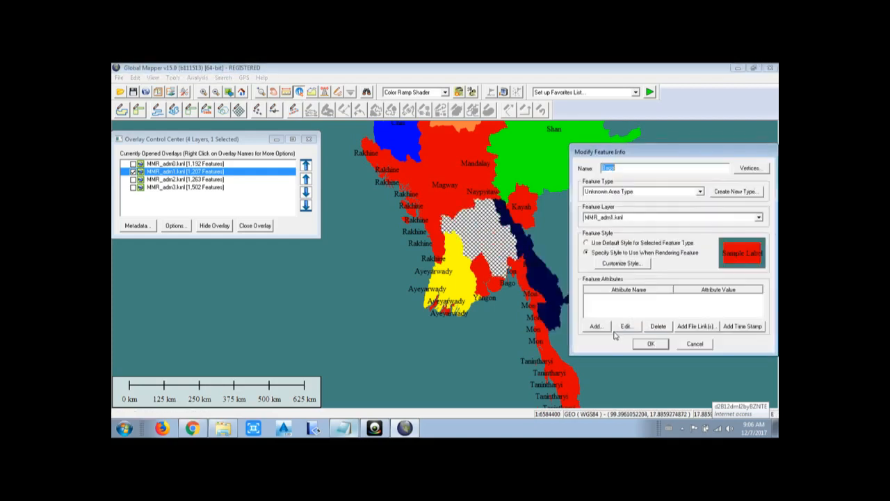
left_click(625, 264)
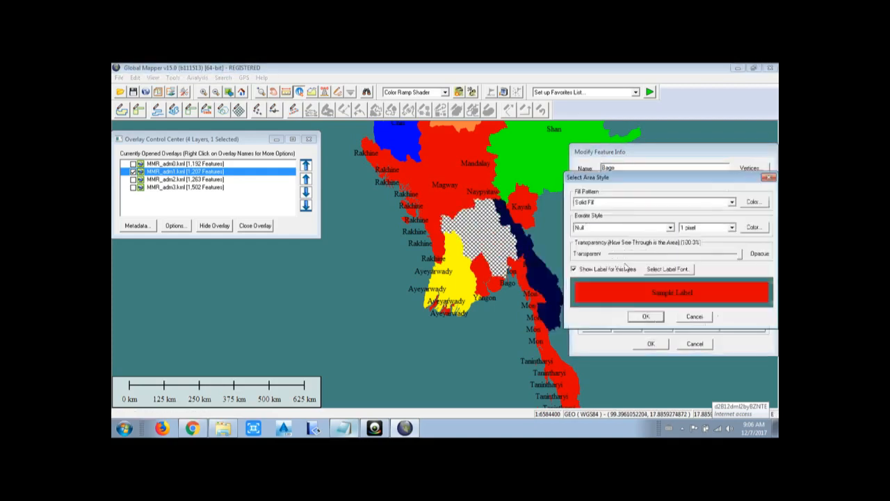
left_click(753, 202)
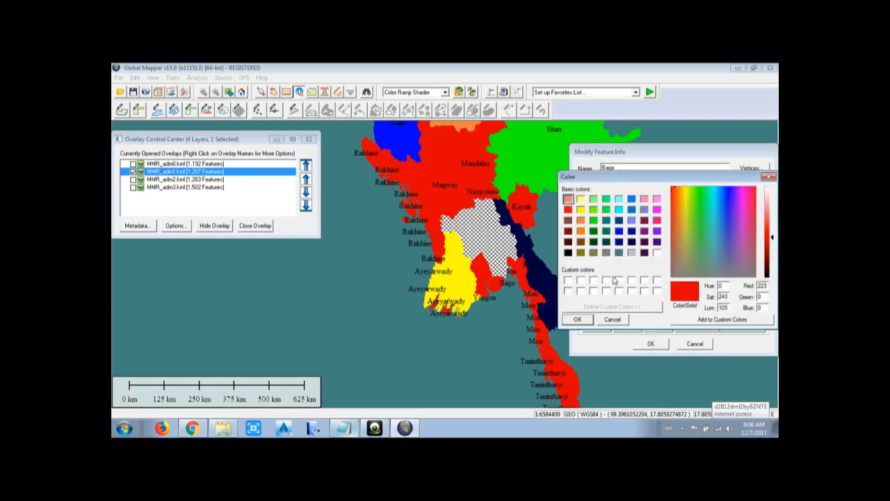
left_click(585, 321)
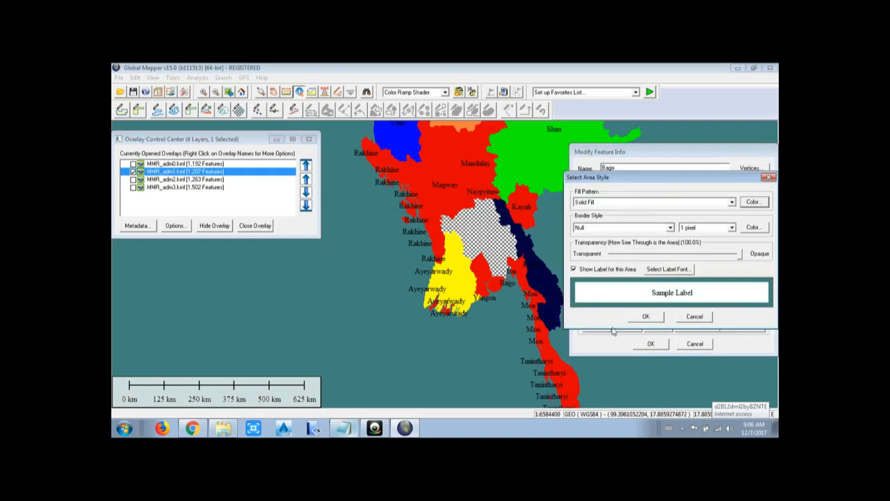
left_click(647, 318)
left_click(651, 343)
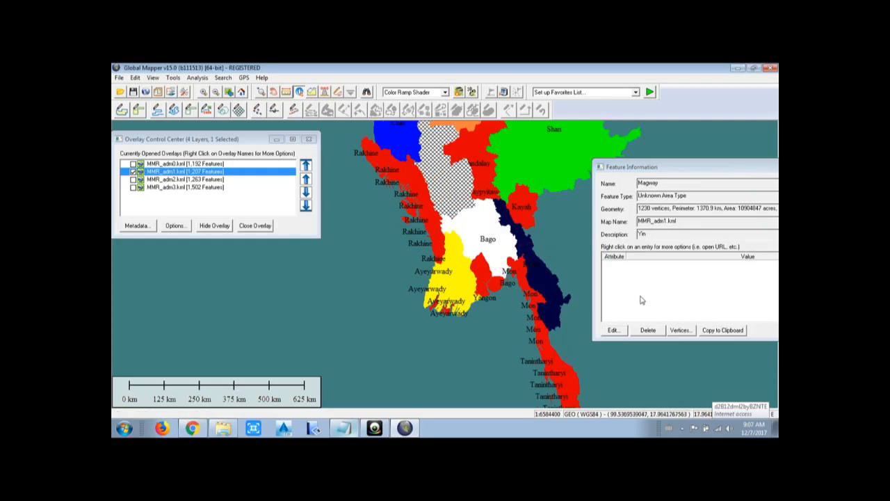
Set the Magway area's custom fill color to teal (RGB 0, 128, 128) and apply the style
left_click(613, 330)
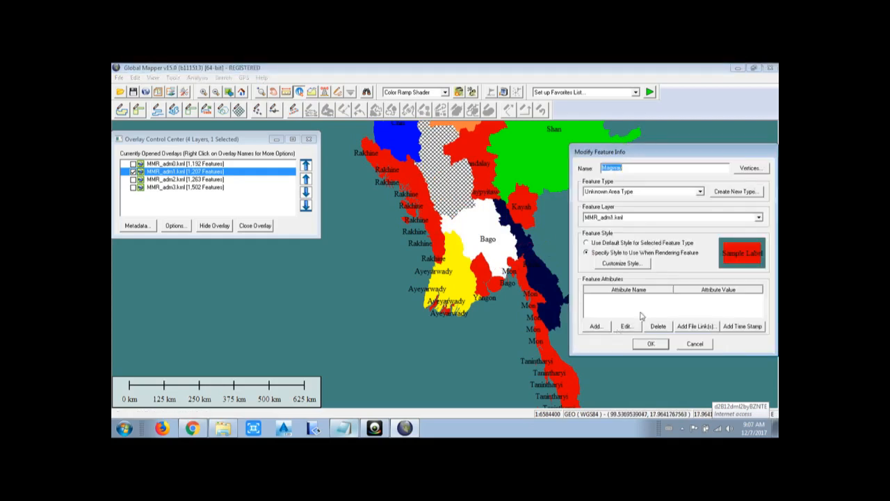
left_click(750, 169)
left_click(765, 168)
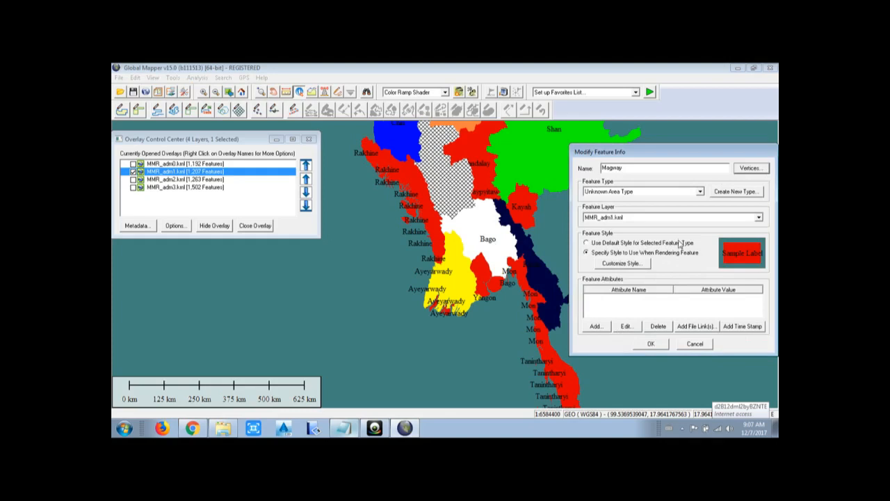
left_click(604, 265)
left_click(746, 202)
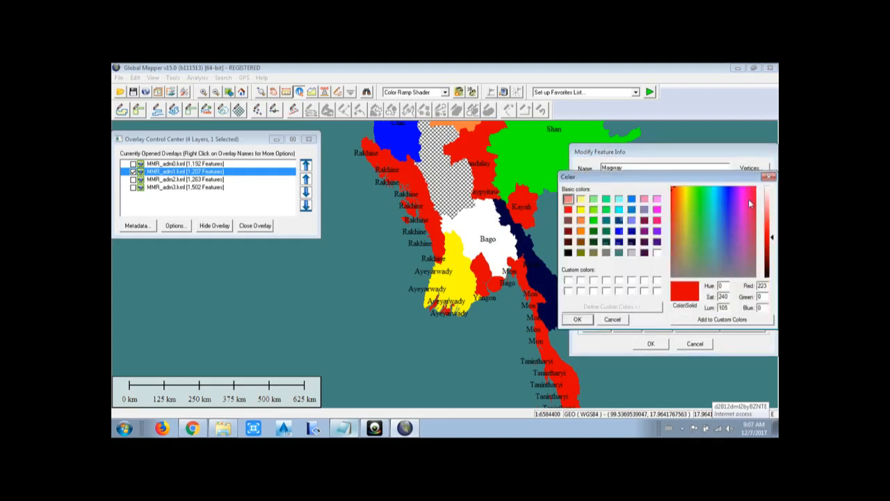
left_click(569, 231)
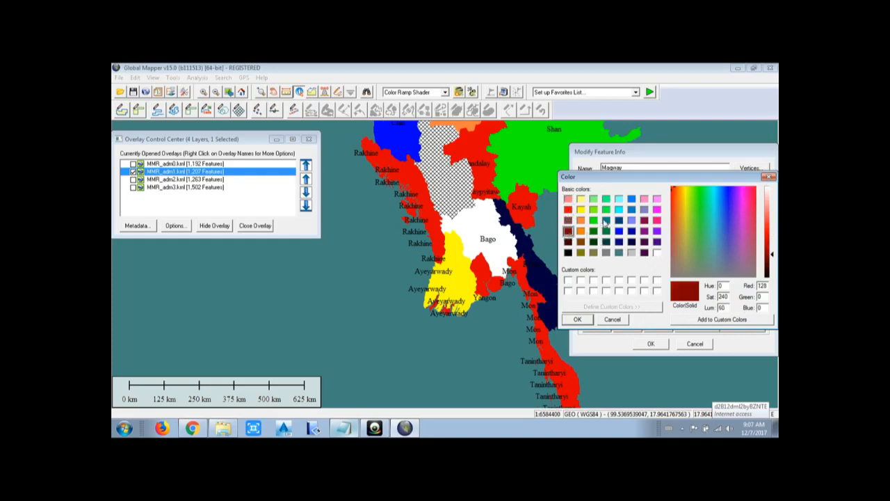
left_click(605, 220)
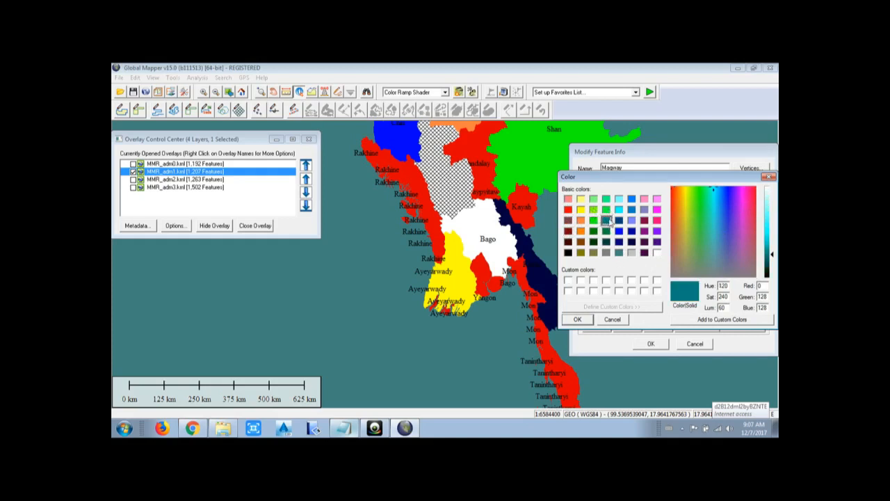
left_click(577, 319)
left_click(643, 315)
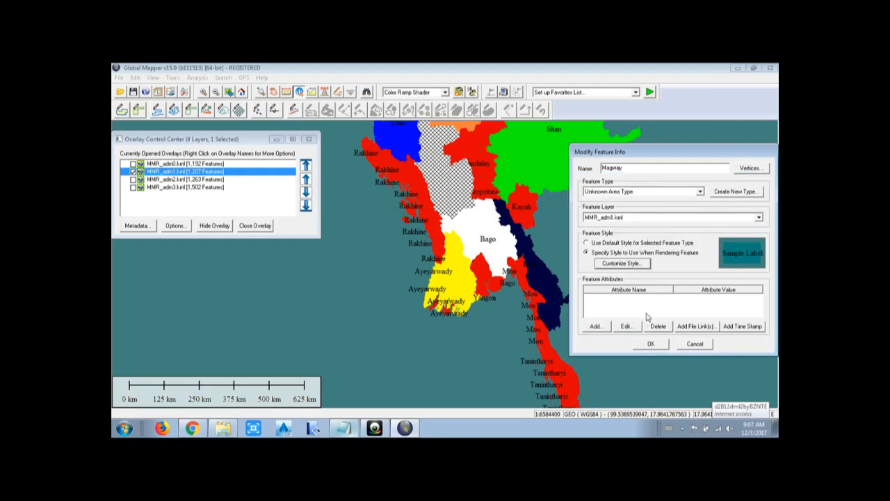
left_click(651, 343)
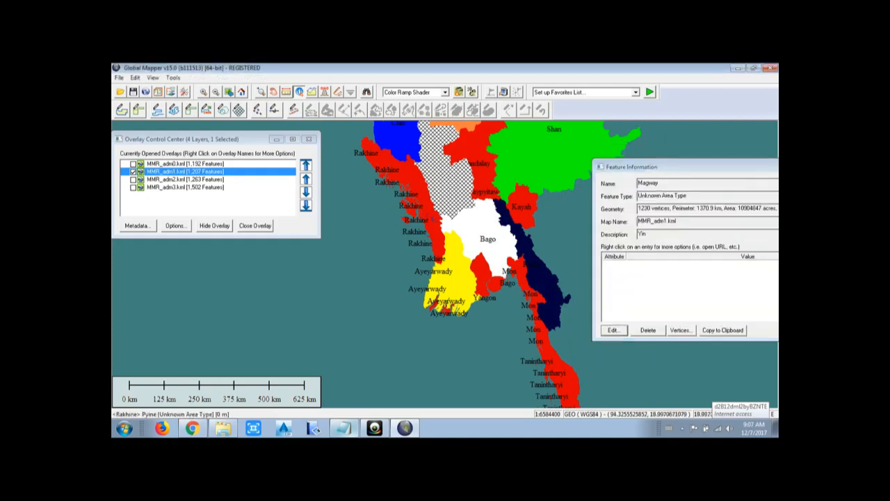
Select the mainland Rakhine area on the west coast and give it a purple fill (RGB 128, 0, 128)
left_click(432, 219)
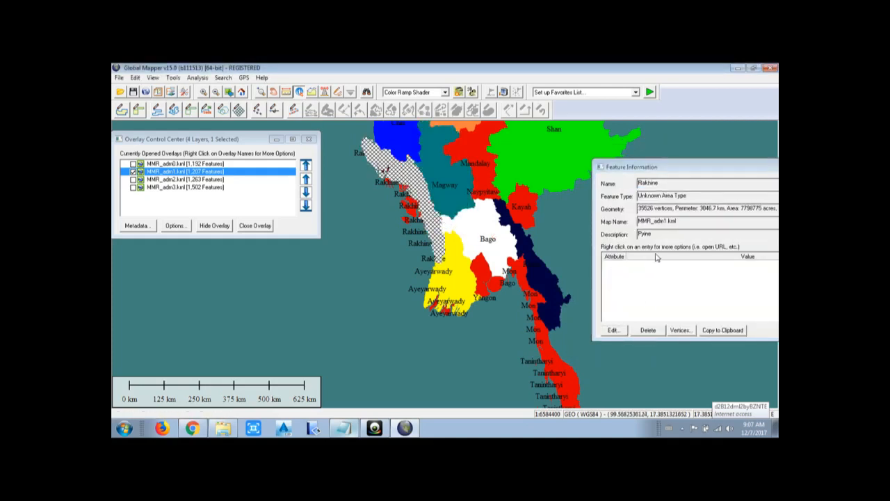
left_click(614, 330)
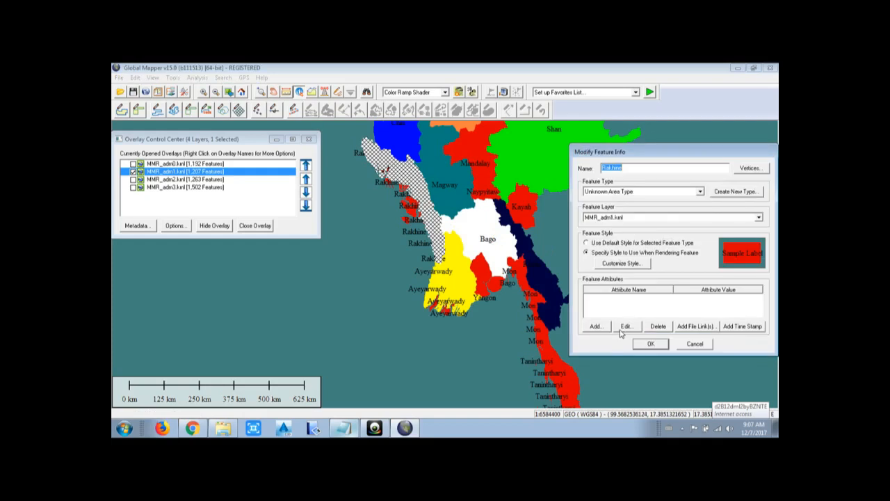
left_click(637, 264)
left_click(763, 203)
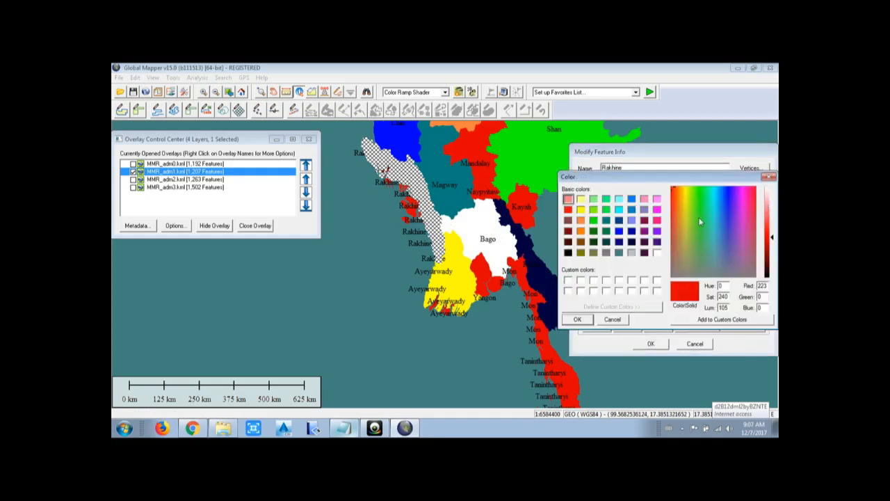
left_click(644, 232)
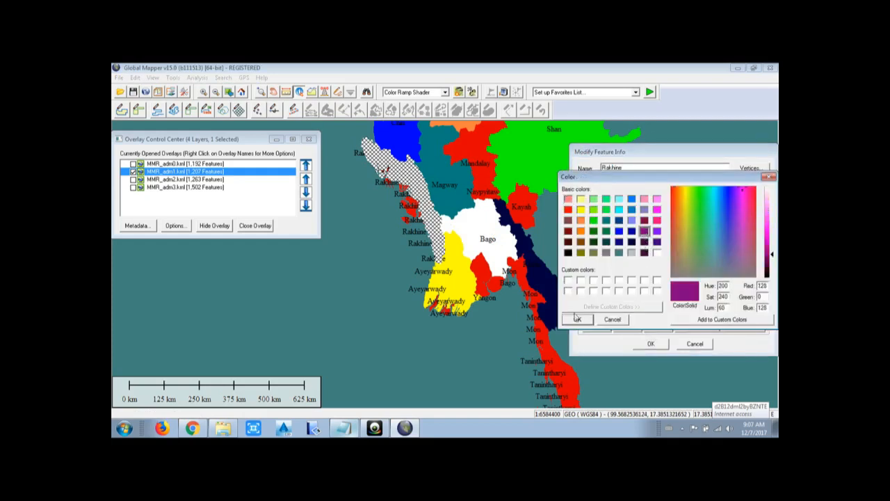
left_click(576, 319)
left_click(646, 317)
left_click(652, 344)
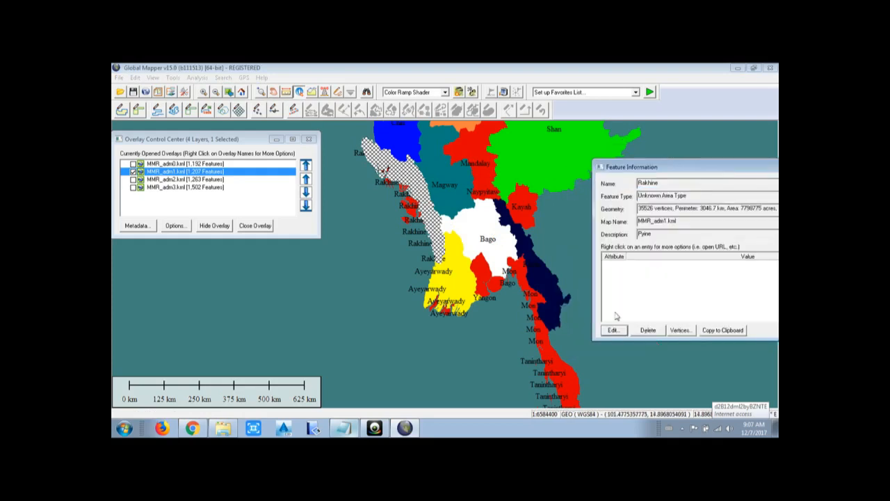
Select the Yangon area south of Bago and give it an olive fill (RGB 128, 128, 0)
left_click(487, 275)
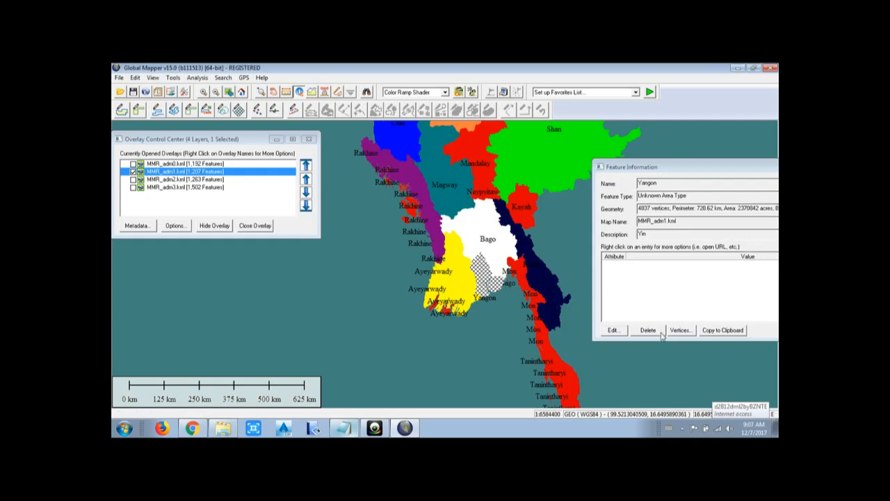
left_click(614, 331)
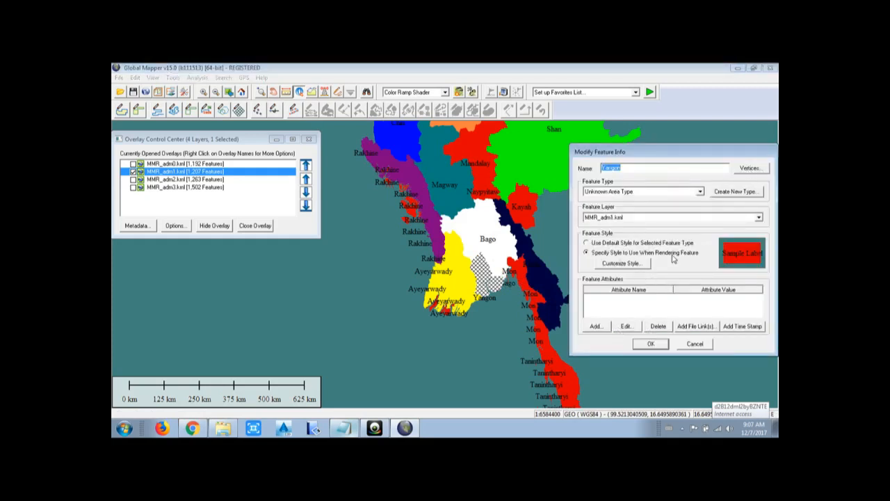
left_click(640, 264)
left_click(754, 202)
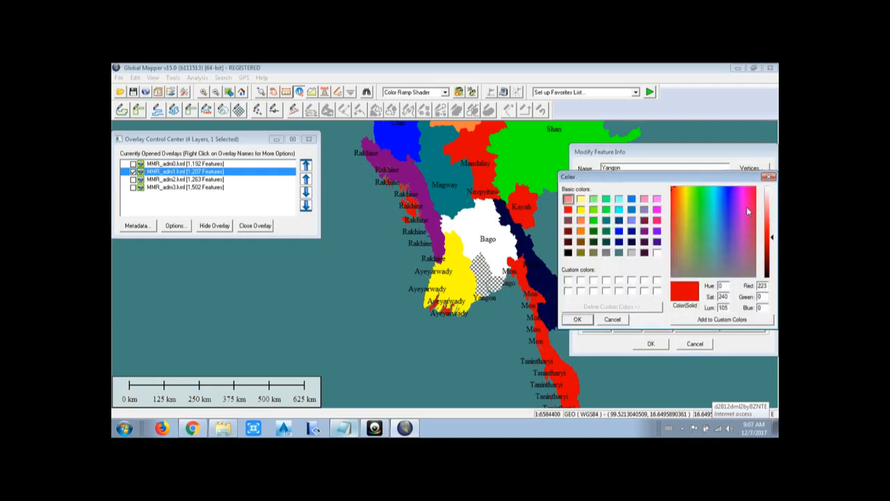
left_click(581, 253)
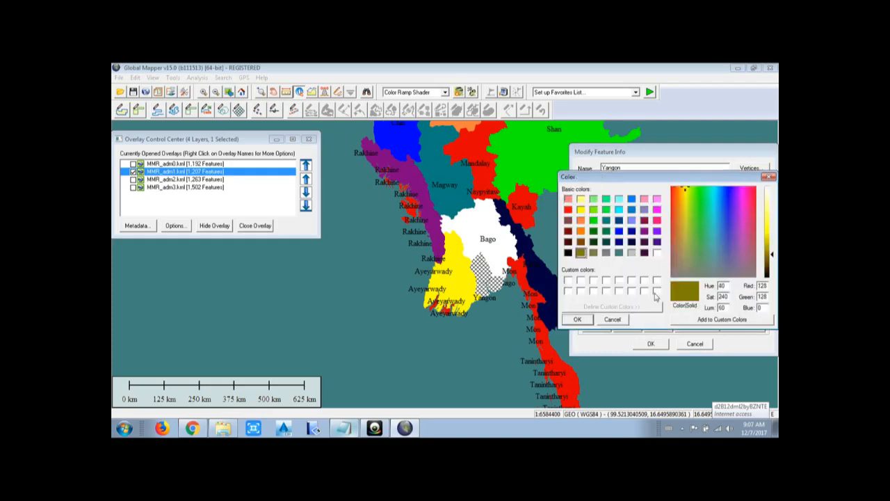
left_click(577, 319)
left_click(647, 317)
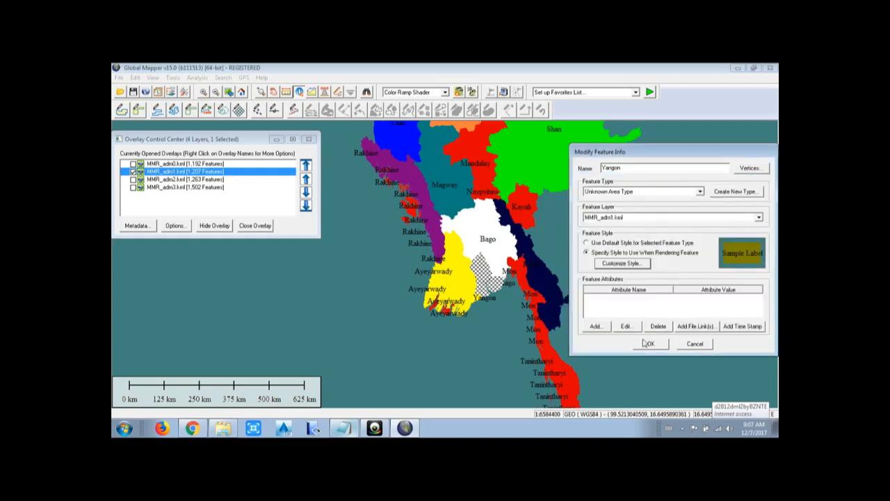
left_click(650, 343)
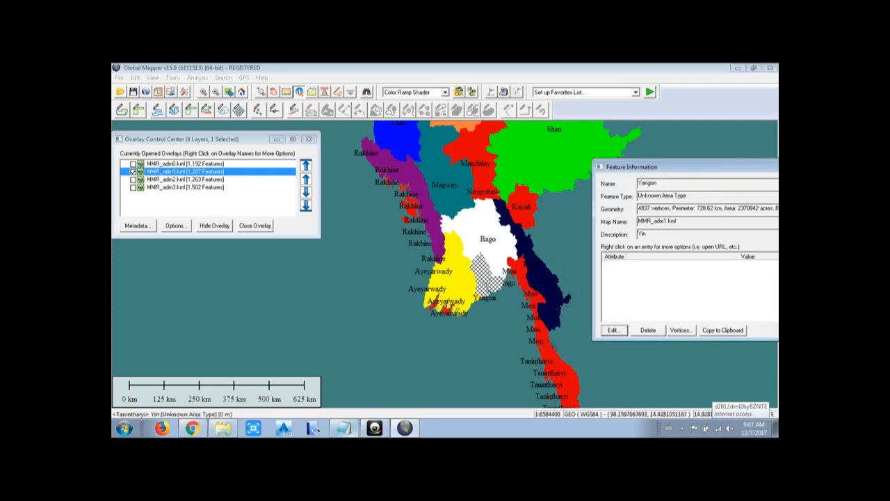
Select the mainland Tanintharyi area south of Mon and give it a teal fill (RGB 0, 128, 128)
left_click(569, 369)
scroll(564, 363, "down", 1)
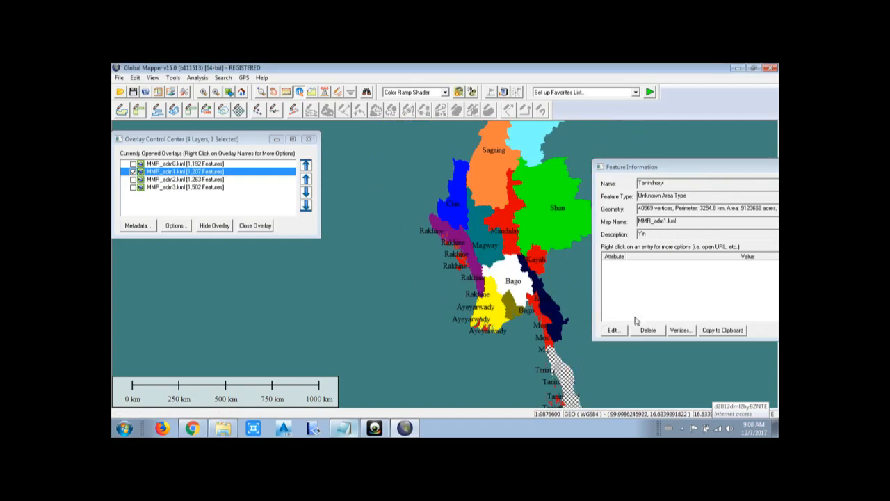
left_click(614, 331)
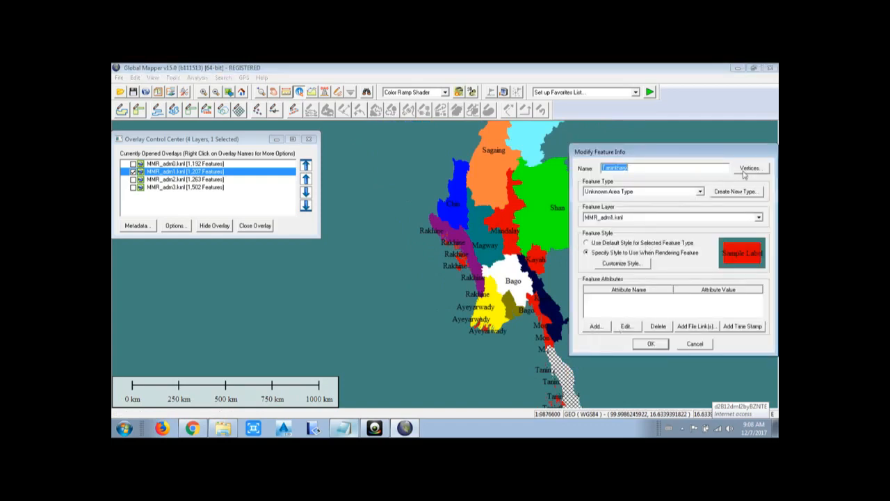
left_click(631, 264)
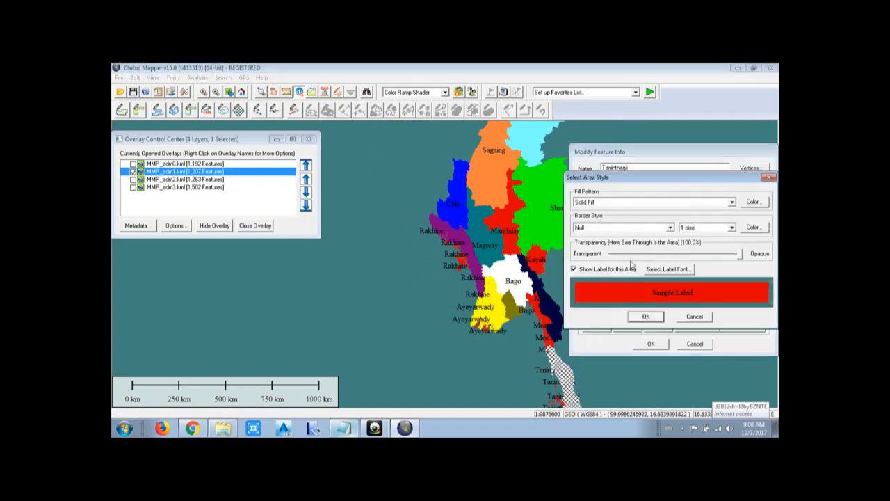
left_click(759, 203)
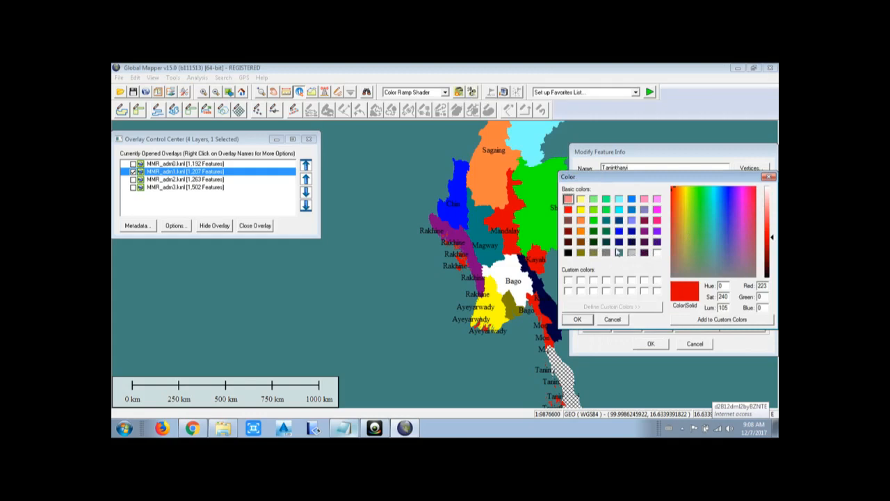
left_click(606, 221)
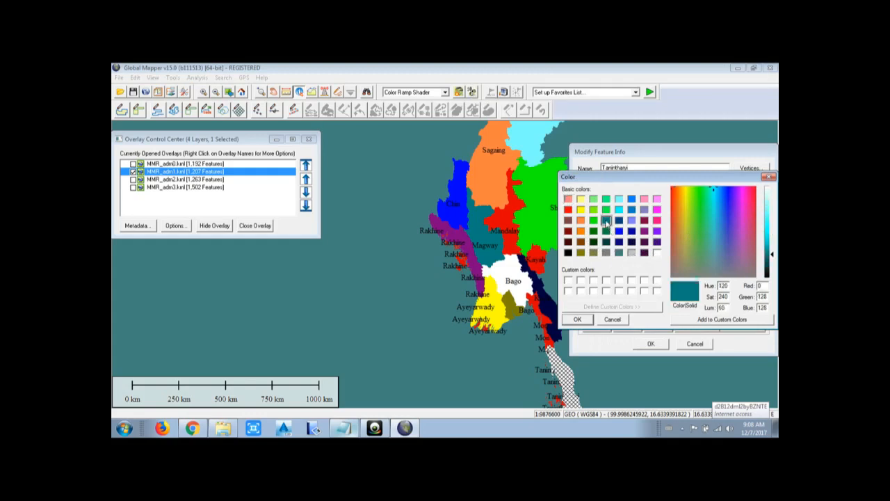
left_click(577, 320)
left_click(641, 319)
left_click(649, 341)
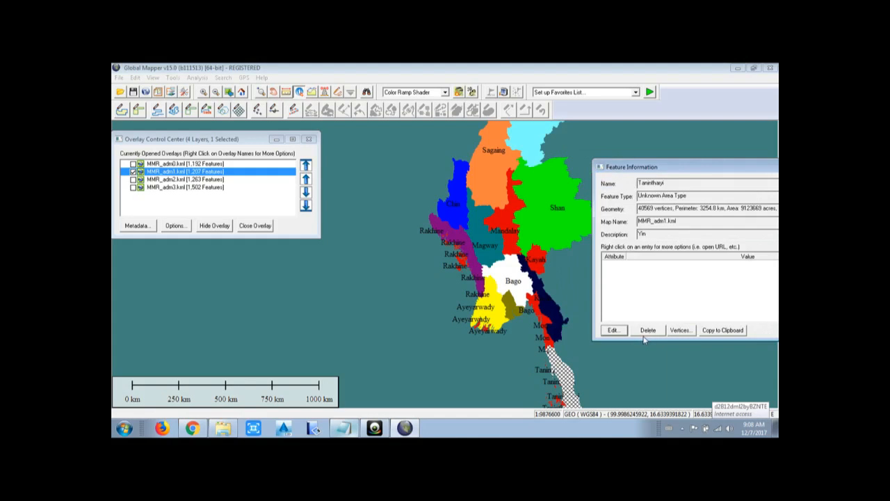
Change the custom fill color of the mainland Tanintharyi area to dark red (RGB 128, 0, 0) and apply the style
left_click(562, 237)
scroll(573, 259, "down", 2)
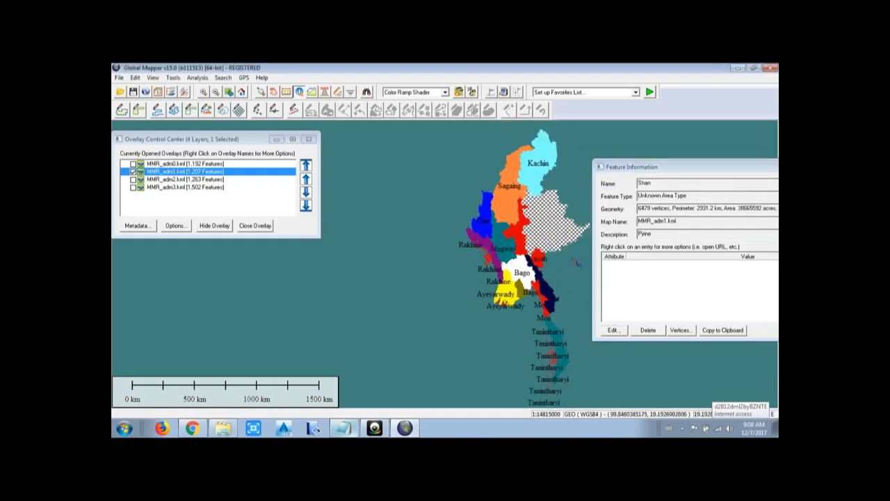
scroll(565, 307, "up", 2)
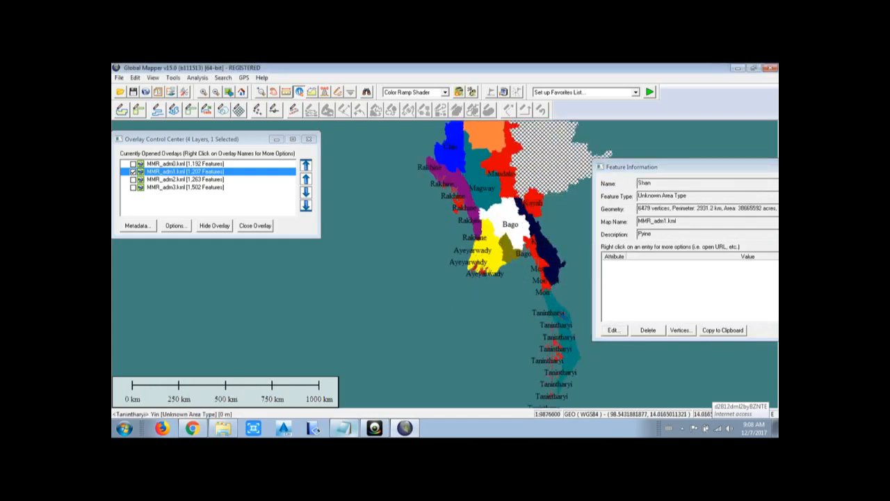
left_click(562, 313)
left_click(621, 329)
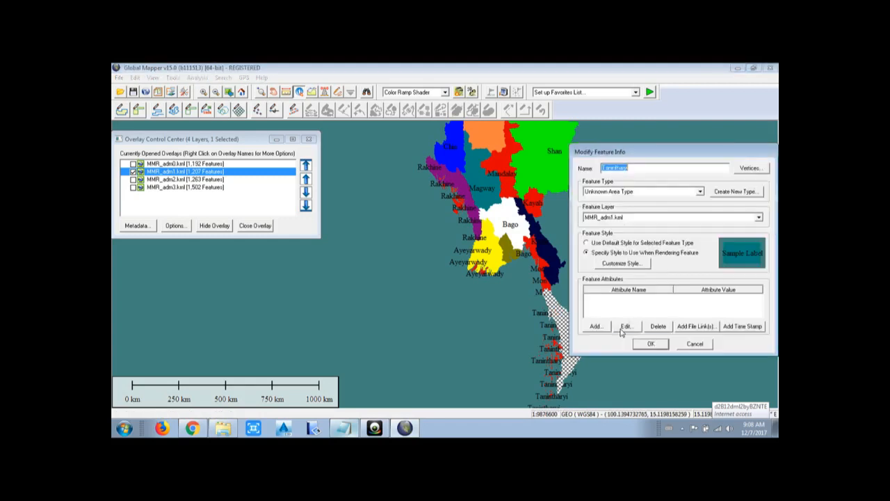
left_click(624, 264)
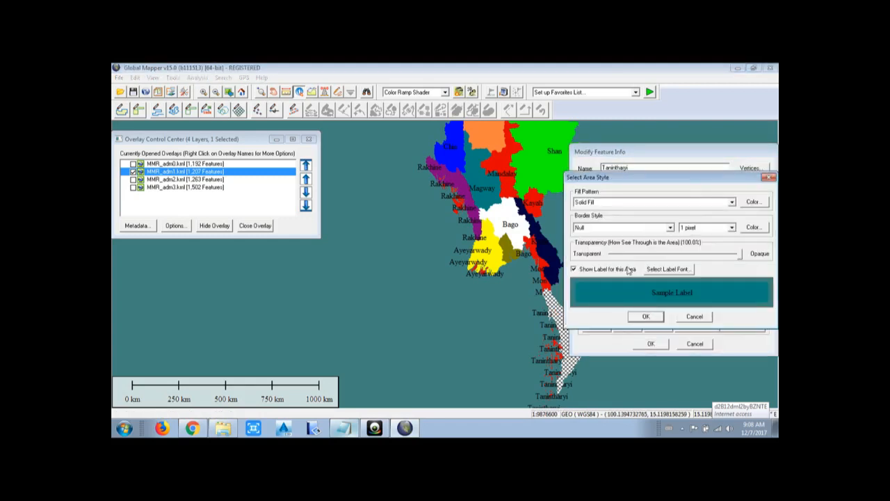
left_click(747, 202)
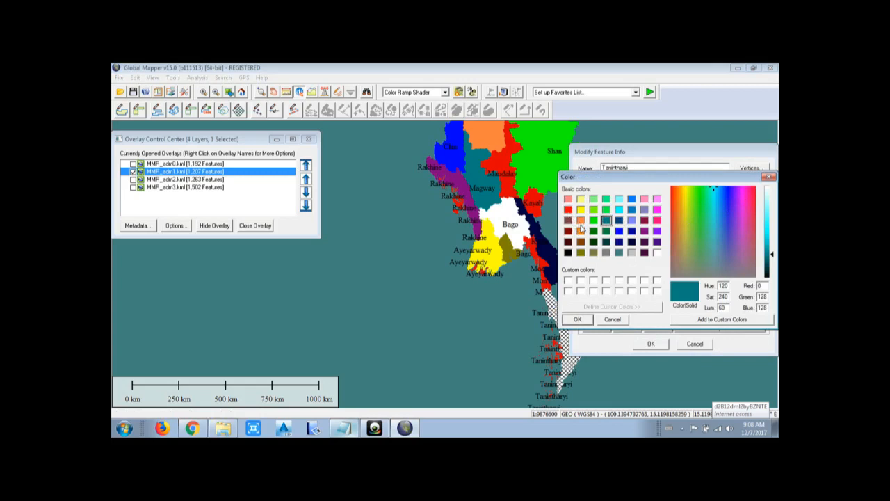
left_click(568, 232)
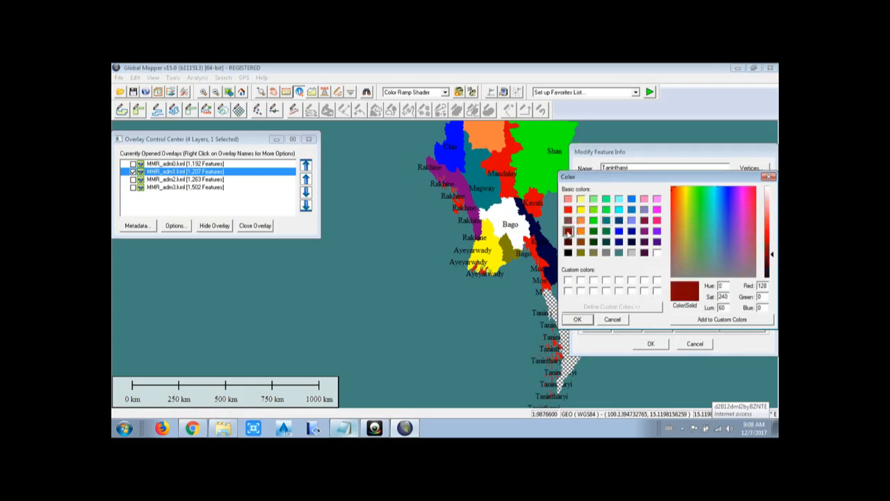
left_click(578, 319)
left_click(645, 317)
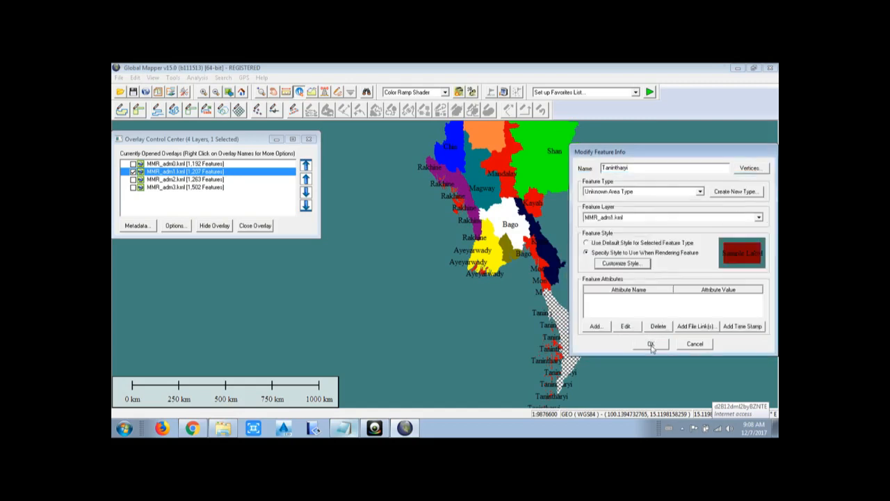
left_click(651, 344)
left_click_drag(727, 173, 389, 178)
left_click(530, 178)
Examine the region fill colors across the whole Myanmar map, from Kachin down to Tanintharyi
scroll(583, 274, "down", 4)
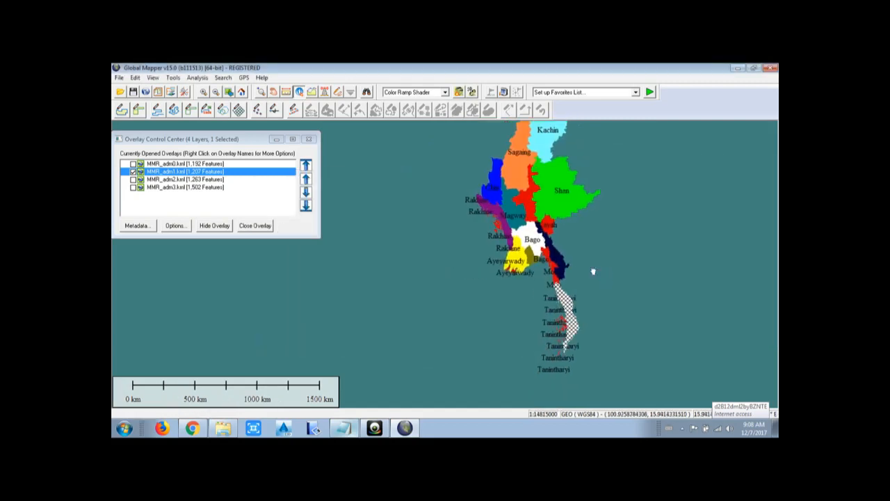
scroll(496, 270, "up", 2)
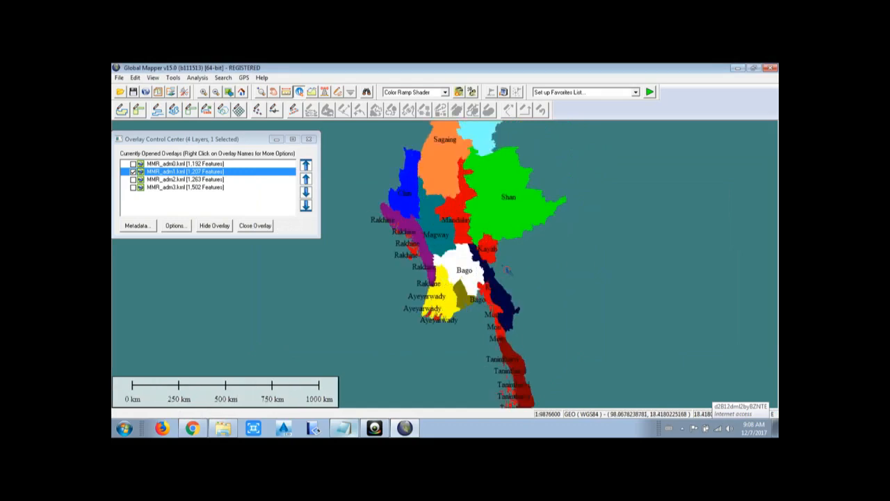
scroll(513, 270, "down", 1)
left_click_drag(545, 284, 551, 276)
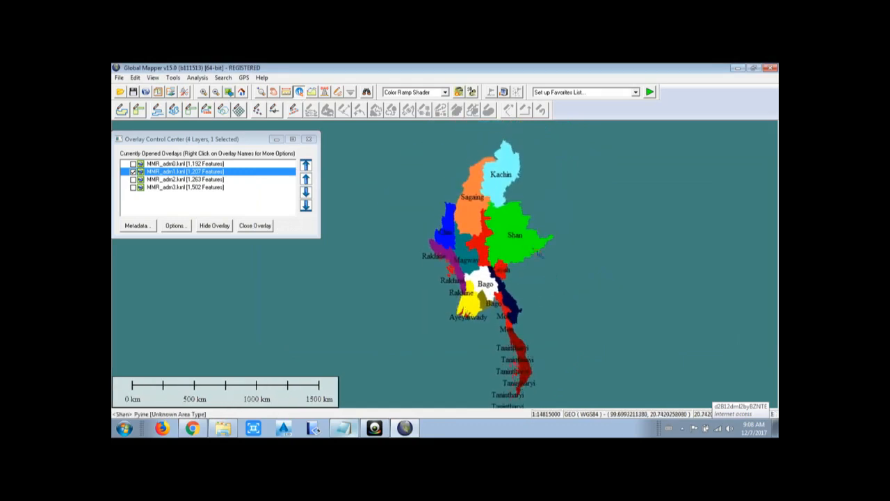
scroll(494, 181, "up", 1)
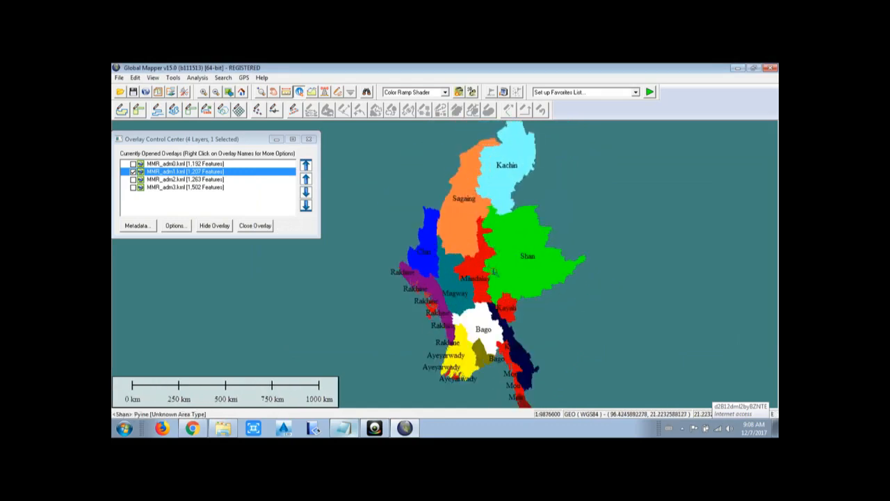
scroll(495, 272, "down", 1)
left_click_drag(484, 292, 488, 273)
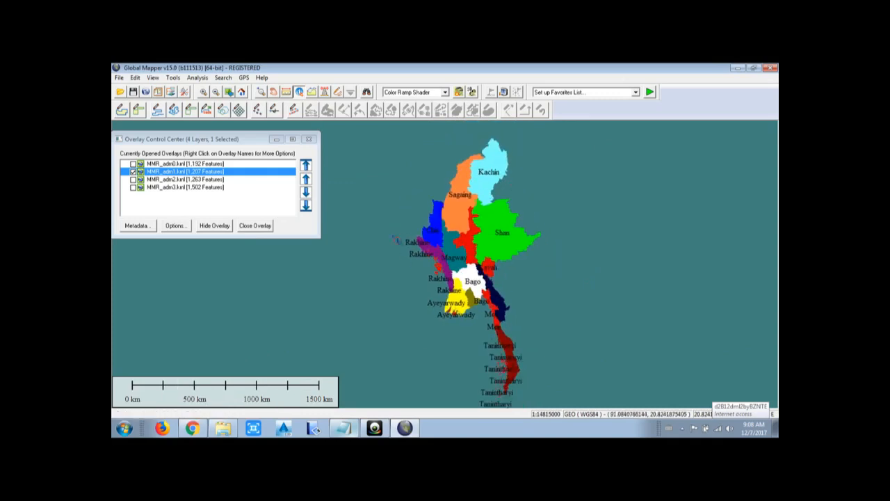
Minimize the Overlay Control Center and start a raster/image export of the map in JPG format
left_click(277, 140)
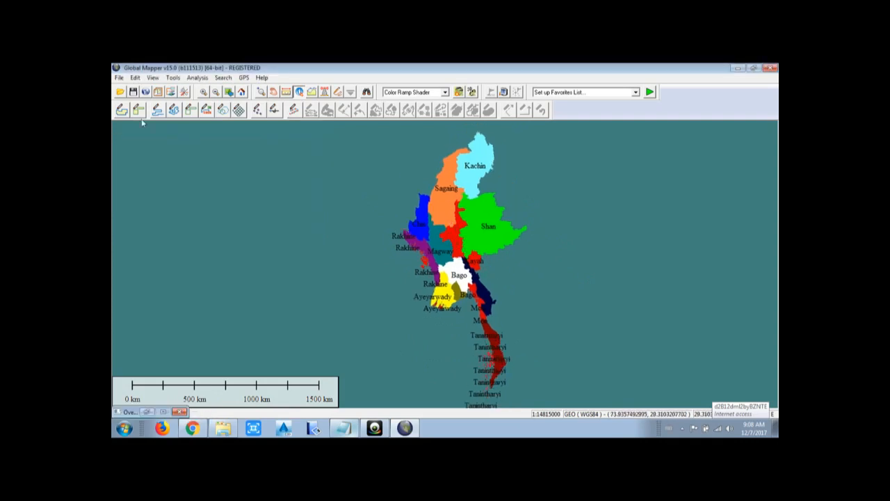
left_click(119, 77)
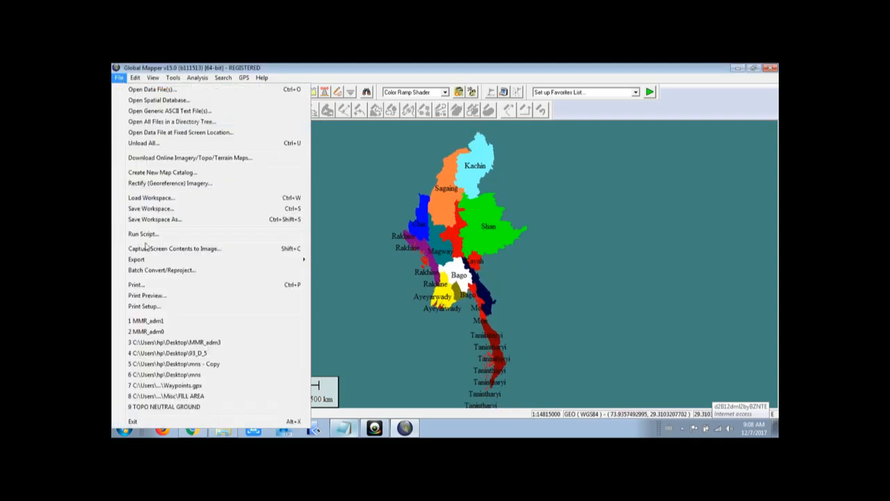
mouse_move(167, 261)
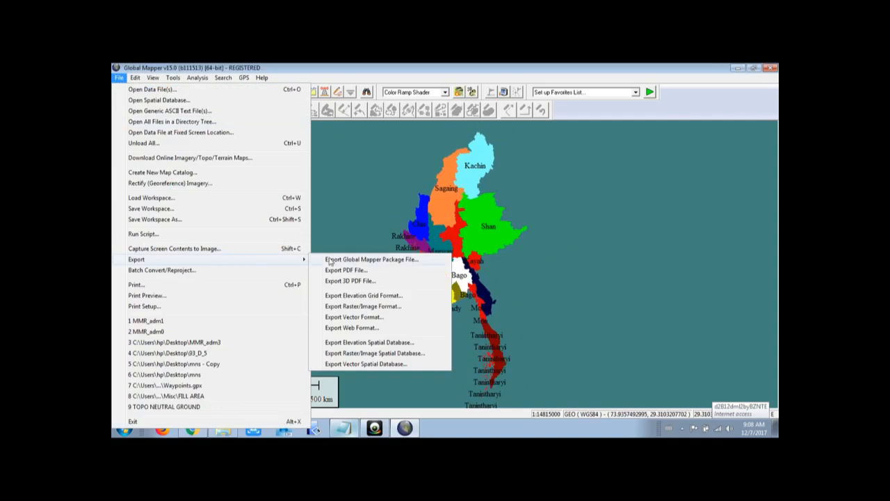
left_click(365, 307)
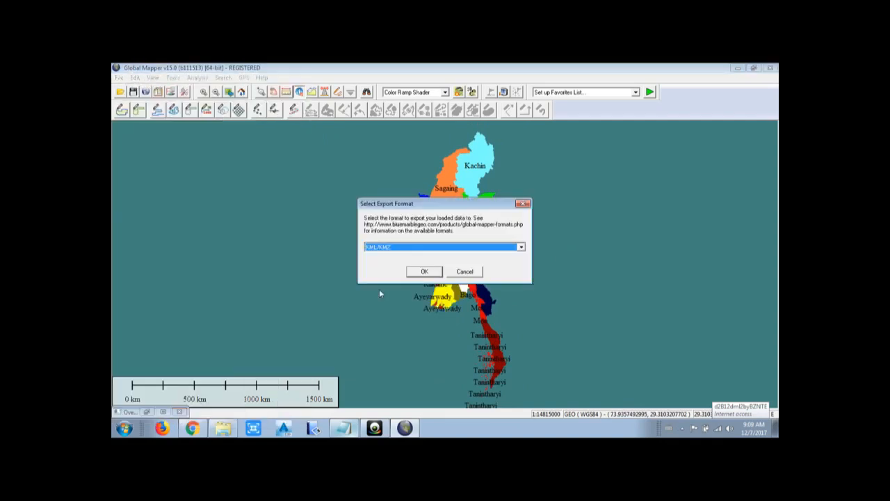
left_click(411, 248)
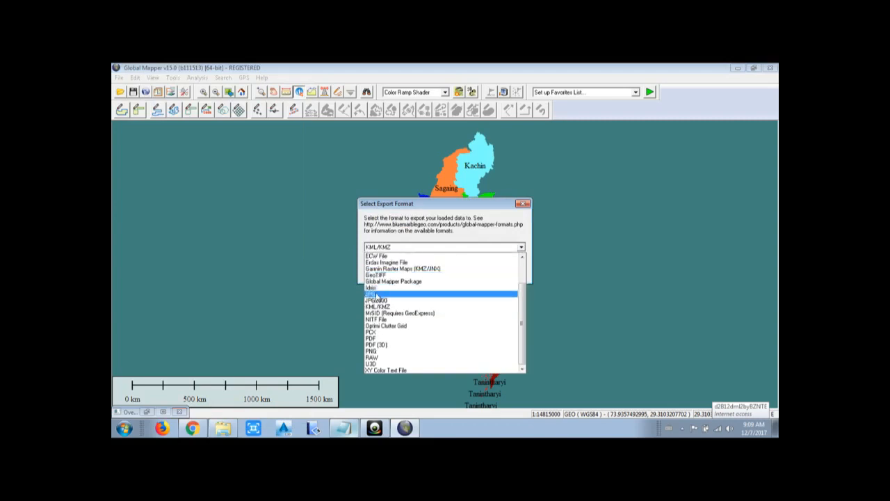
left_click(369, 295)
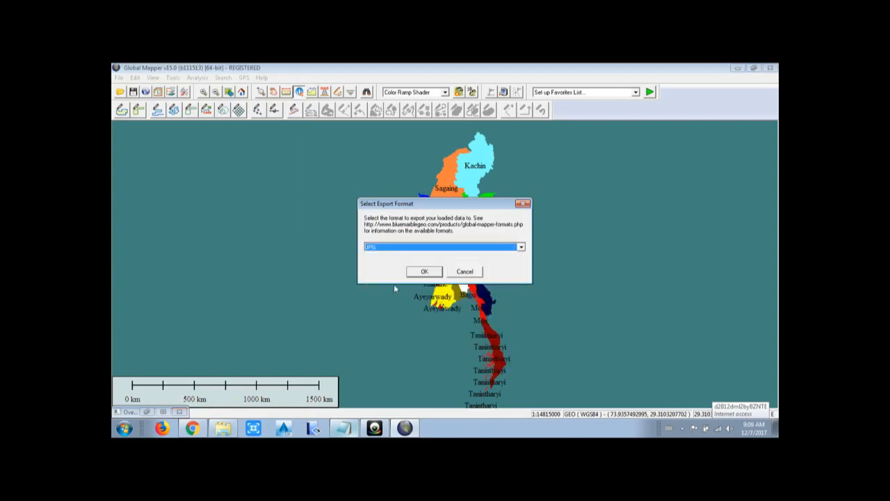
left_click(426, 272)
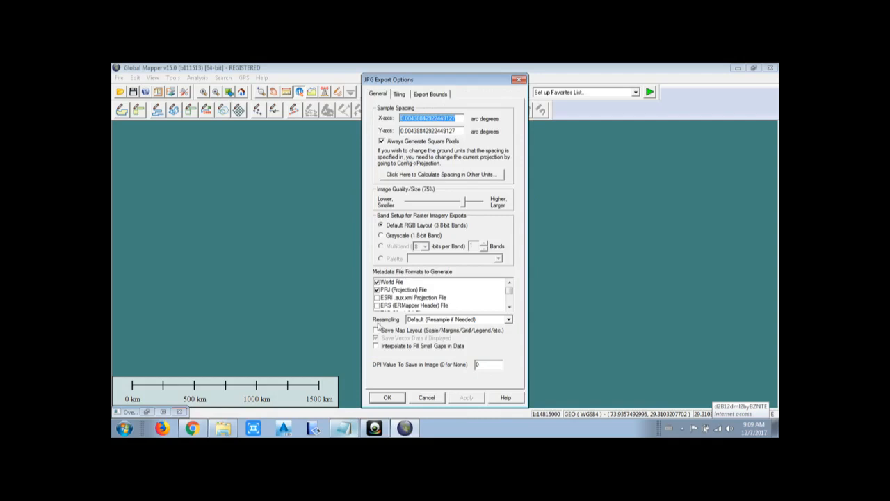
Accept the default JPG export options and save the image to the Desktop as mnnnnna
left_click(387, 397)
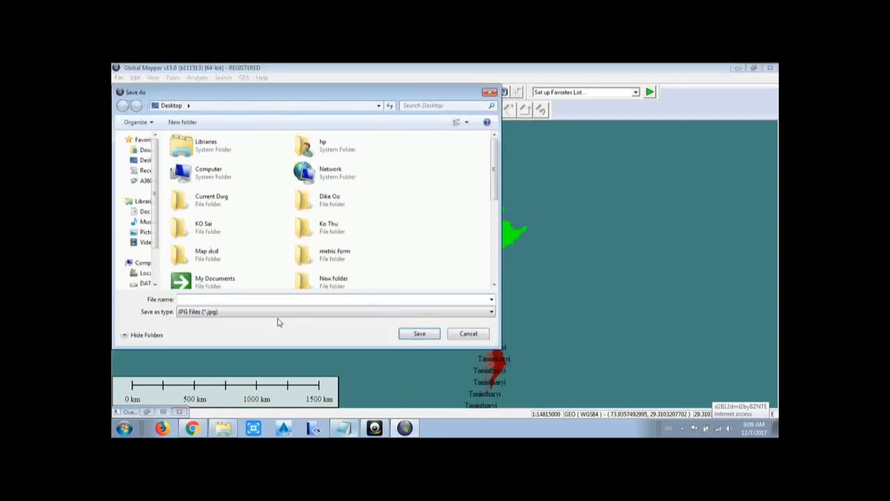
left_click(222, 299)
type("mnnnnna")
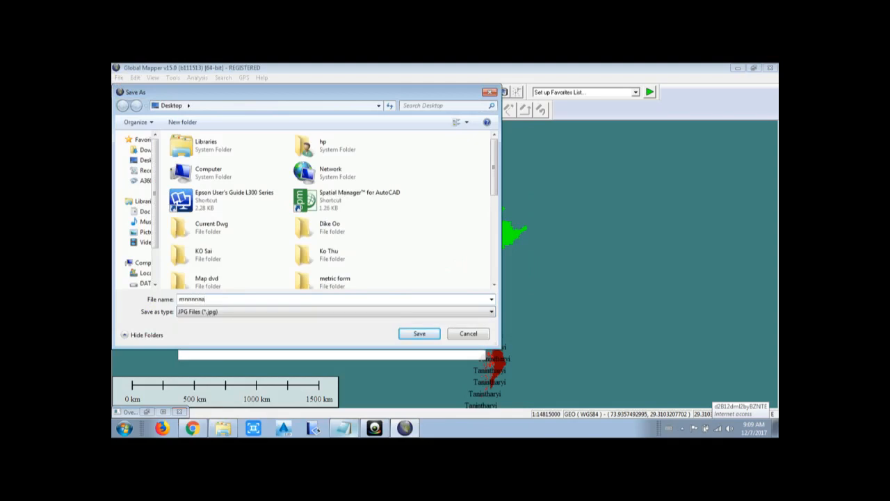
left_click(412, 332)
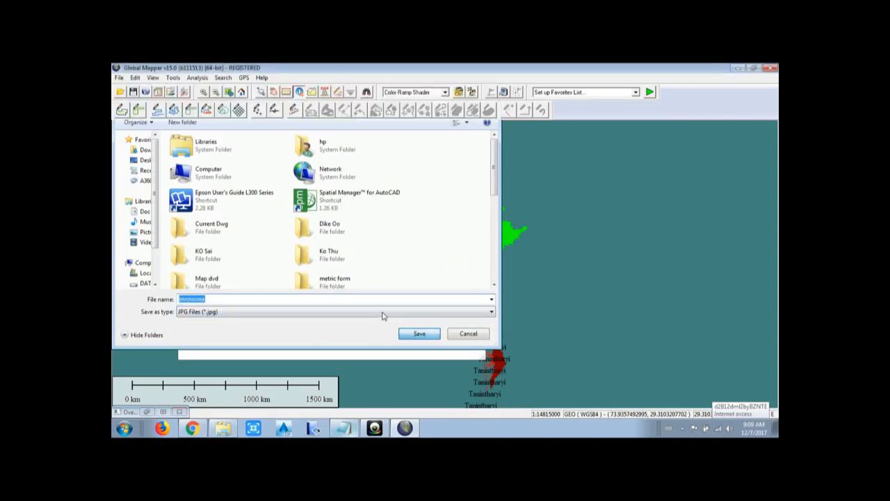
left_click(418, 335)
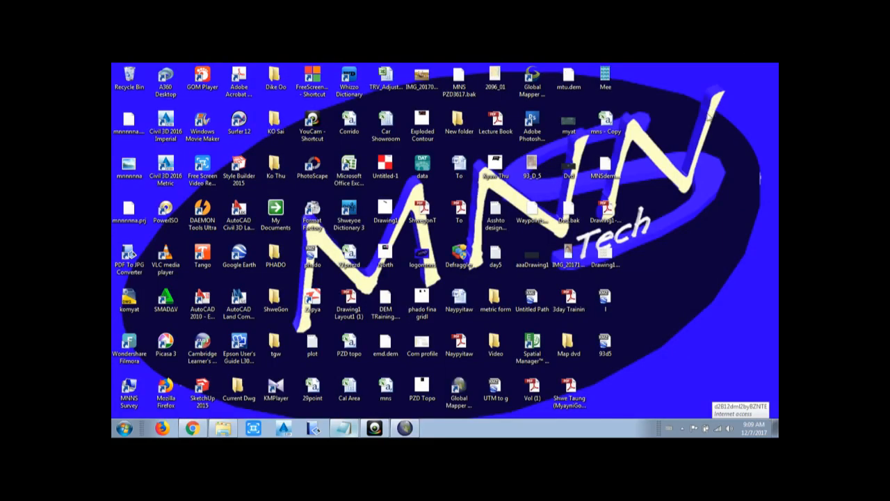
Minimize Global Mapper, locate the exported mnnnnna image on the desktop and open it in Windows Photo Viewer
left_click(738, 67)
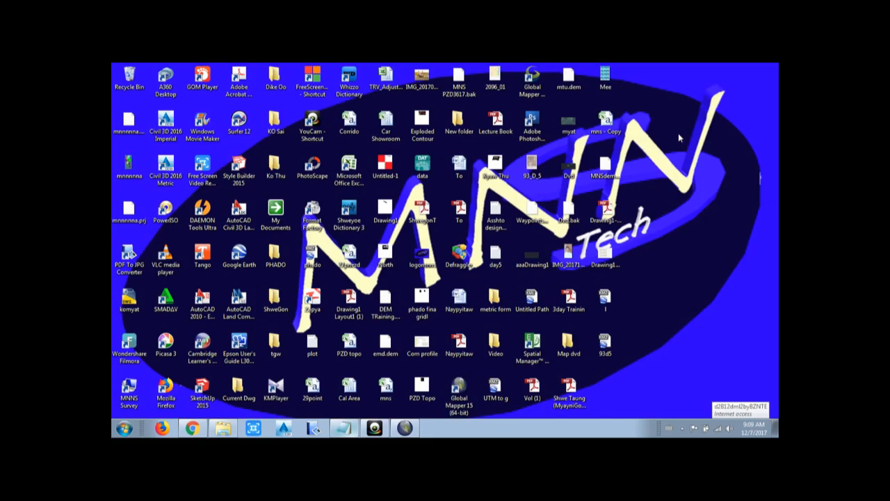
key("m")
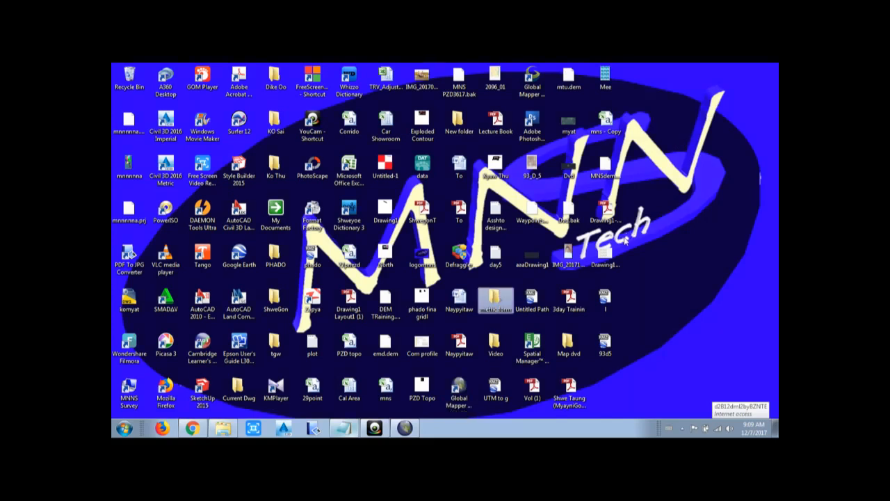
key("m")
key("m")
key("m")
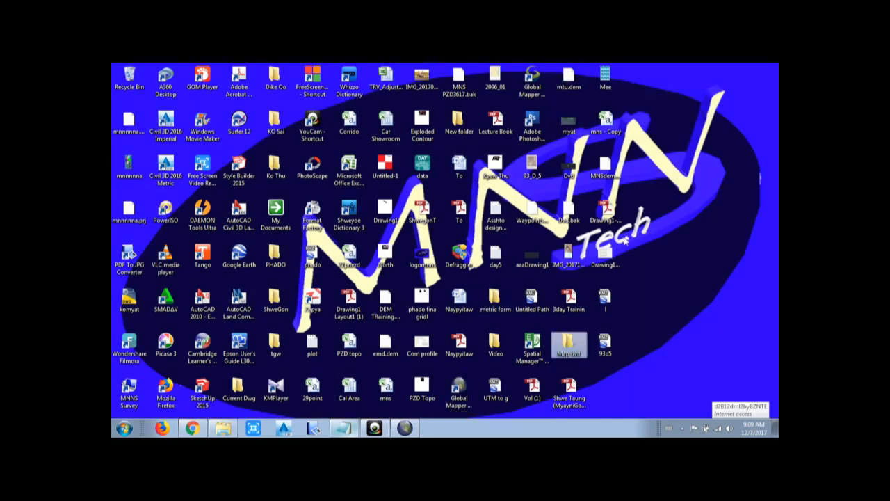
key("m")
key("m")
key("m")
key("m")
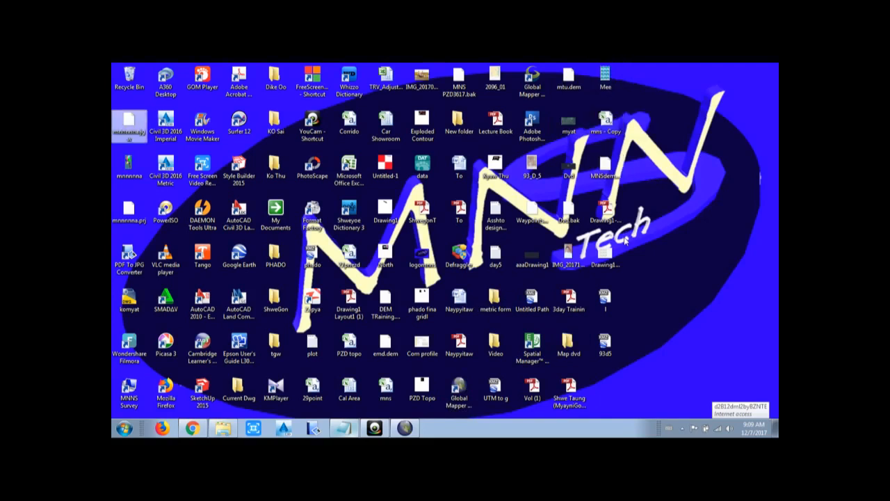
left_click(129, 165)
double_click(129, 165)
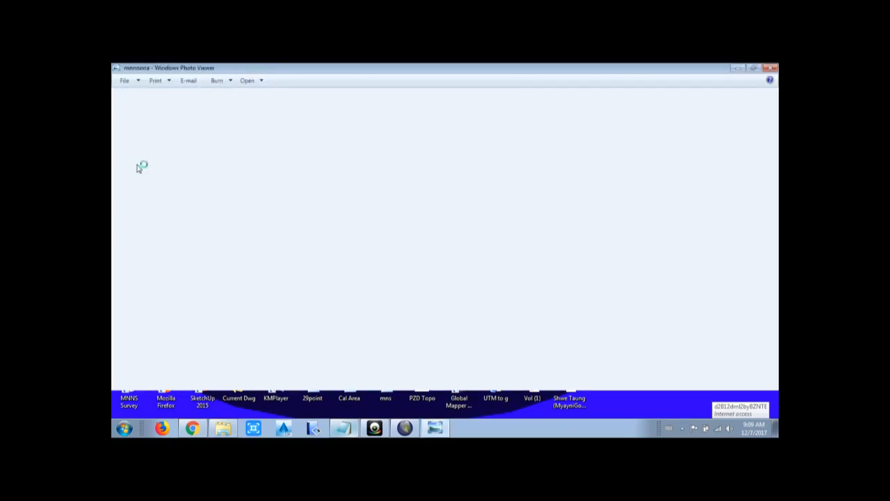
Inspect the exported map image up close and as a whole, and close the viewer
scroll(456, 209, "up", 3)
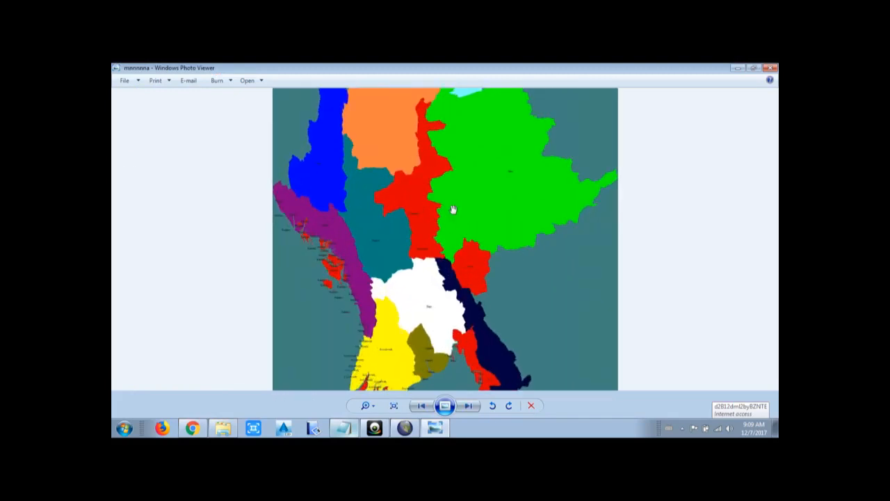
scroll(336, 270, "up", 3)
scroll(348, 257, "down", 5)
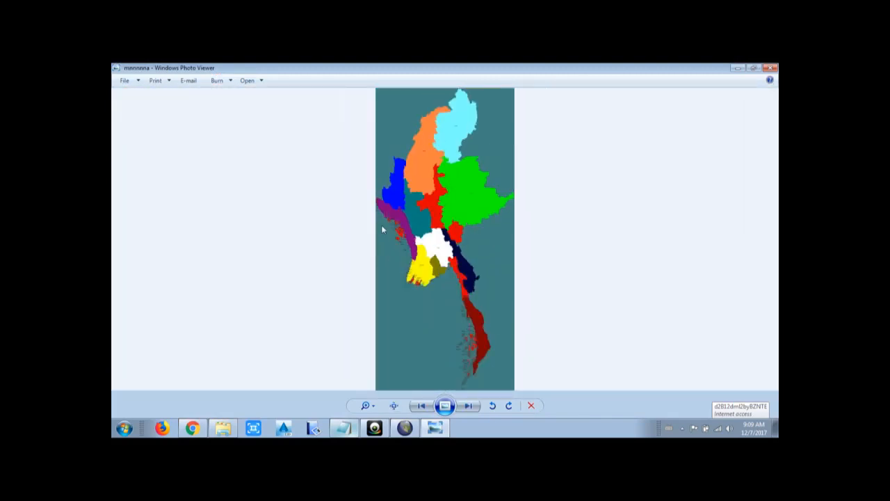
scroll(397, 226, "up", 1)
scroll(411, 224, "down", 1)
left_click(772, 68)
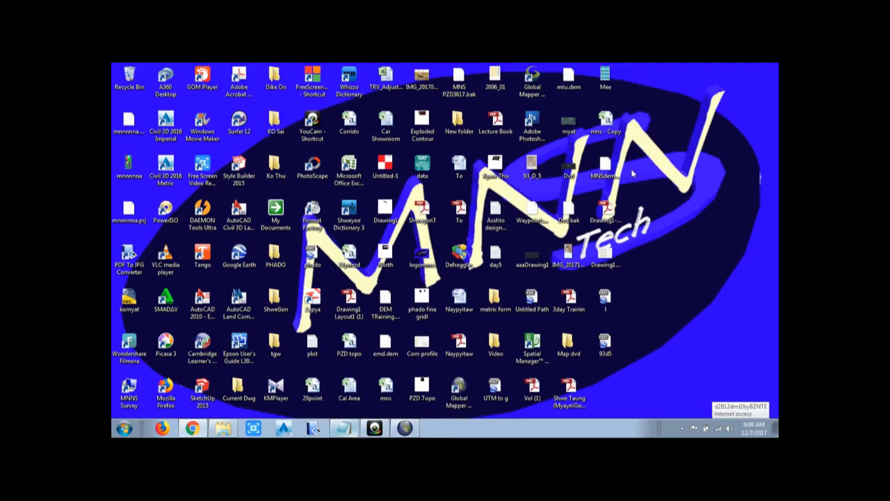
Switch to the open Notepad notes and add a closing line reading "Thank You Ver" below the Global Mapper line
left_click(349, 429)
key("Return")
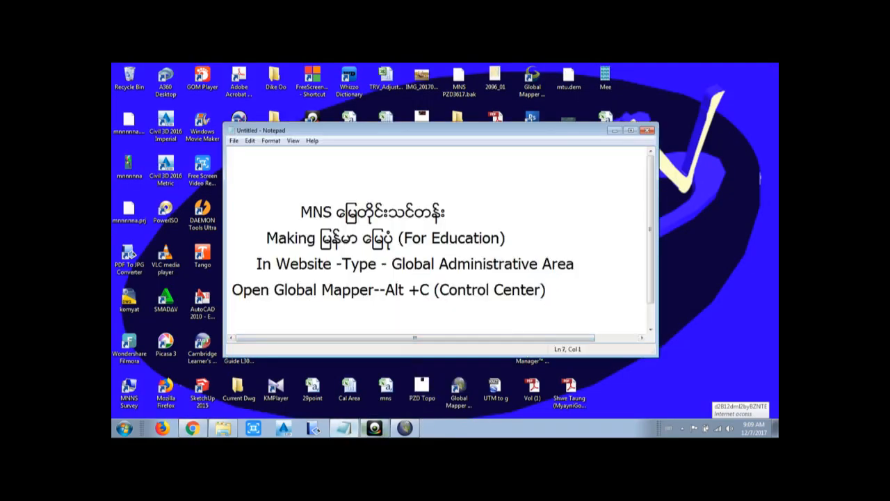
type("Thank You")
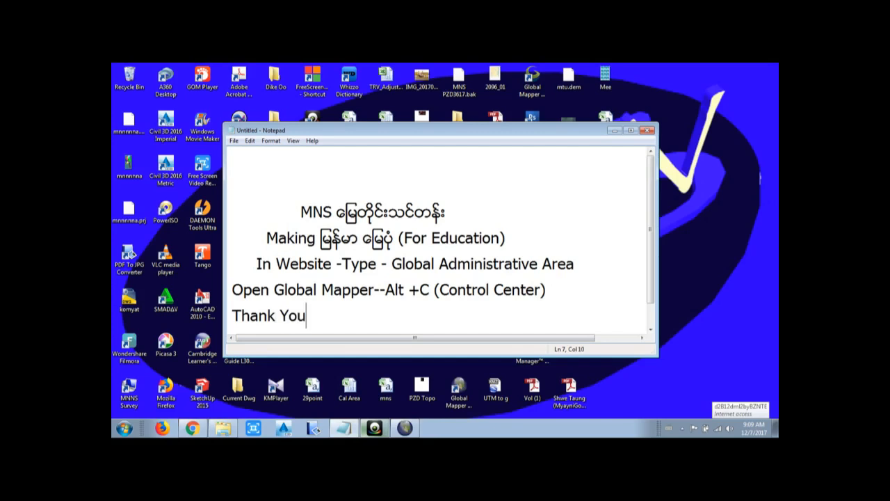
type(" Ver")
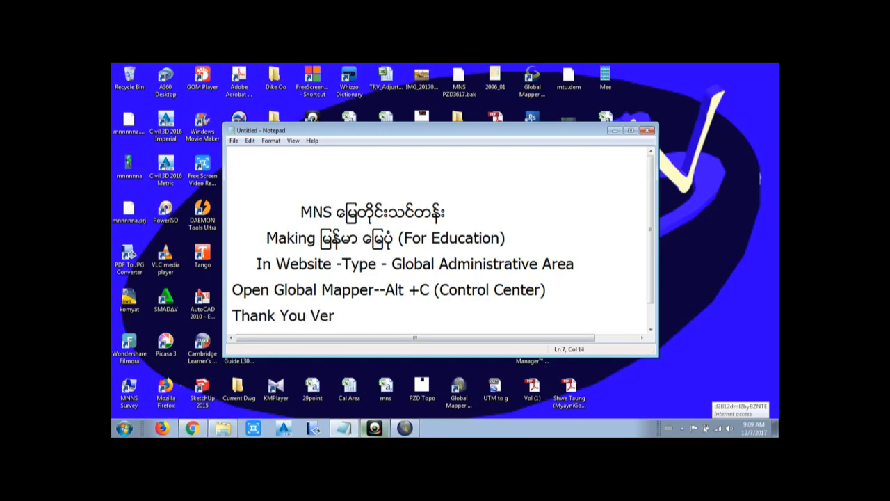